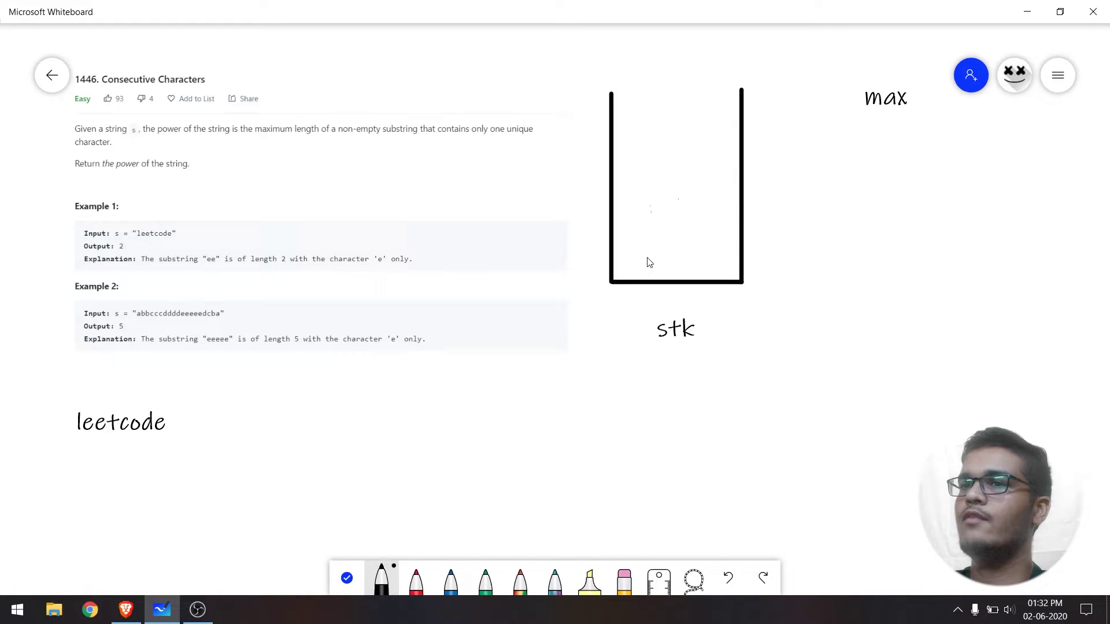
- Push 'l' into the stack sketch, mark 'e' as current, write max 0 then 1
drag(647, 260, 659, 259)
drag(798, 253, 812, 274)
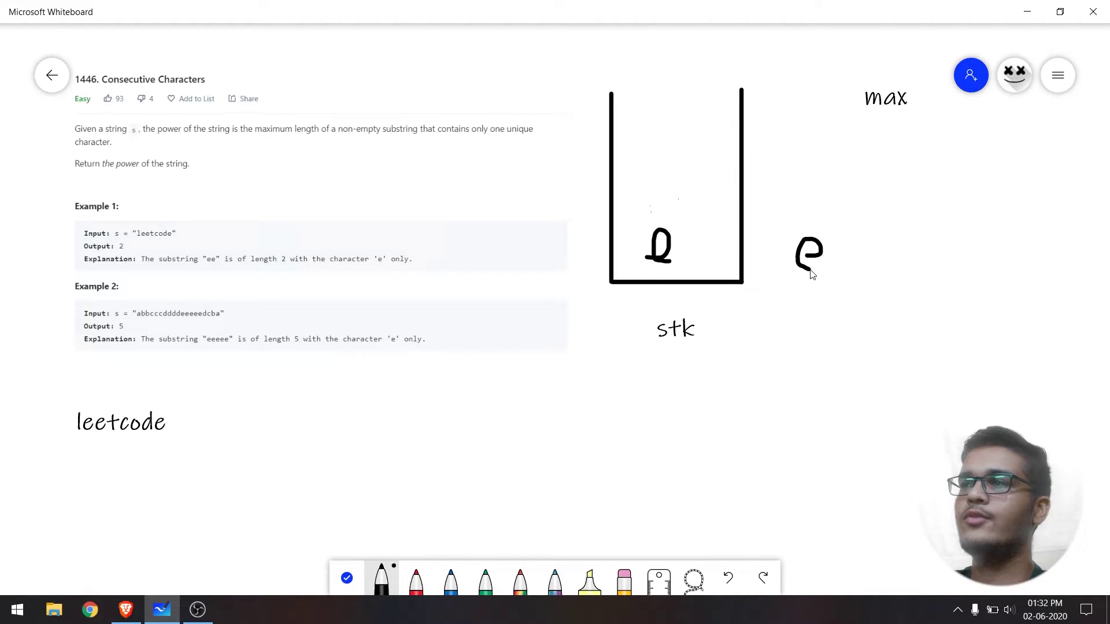
mouse_move(813, 212)
mouse_down()
mouse_move(807, 179)
mouse_move(797, 186)
mouse_up()
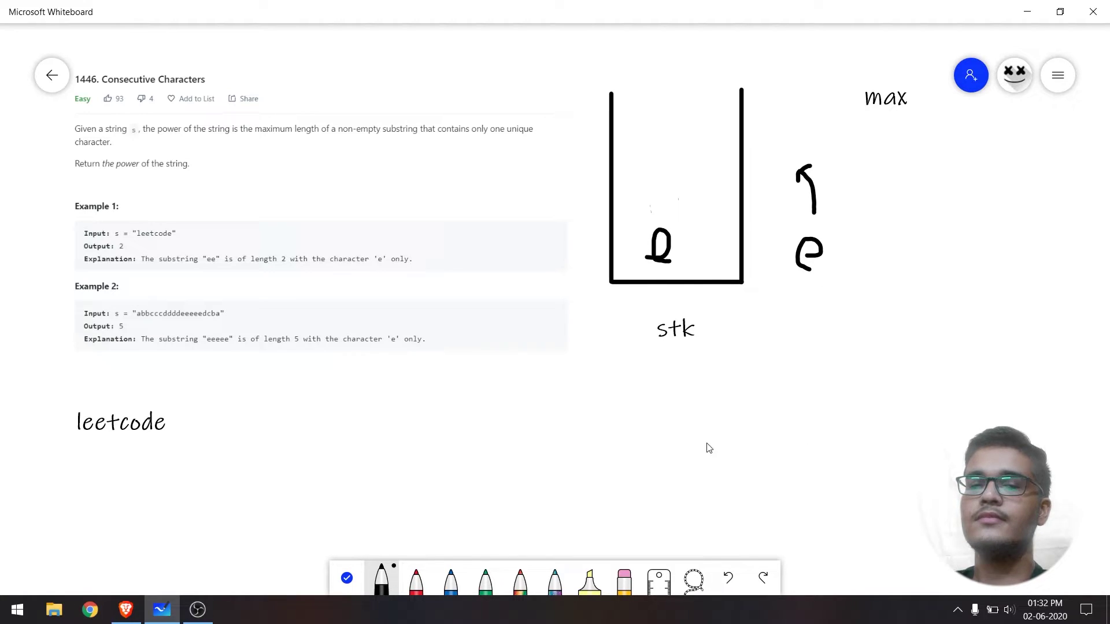
mouse_move(905, 128)
mouse_down()
mouse_move(897, 156)
mouse_move(903, 126)
mouse_up()
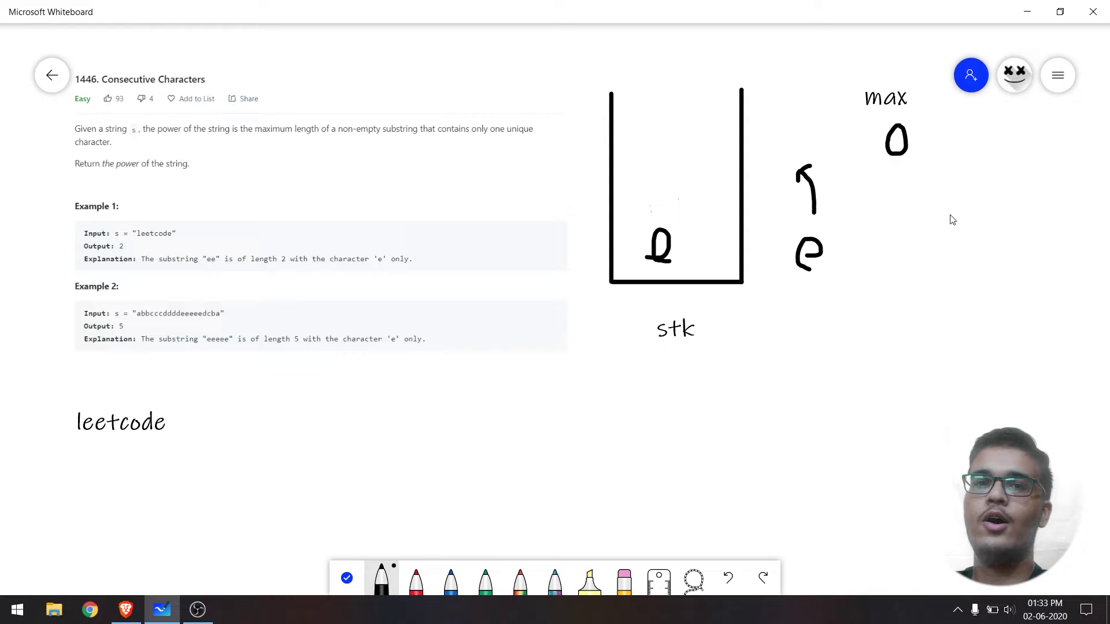
mouse_move(897, 189)
mouse_down()
mouse_move(906, 227)
mouse_move(922, 227)
mouse_up()
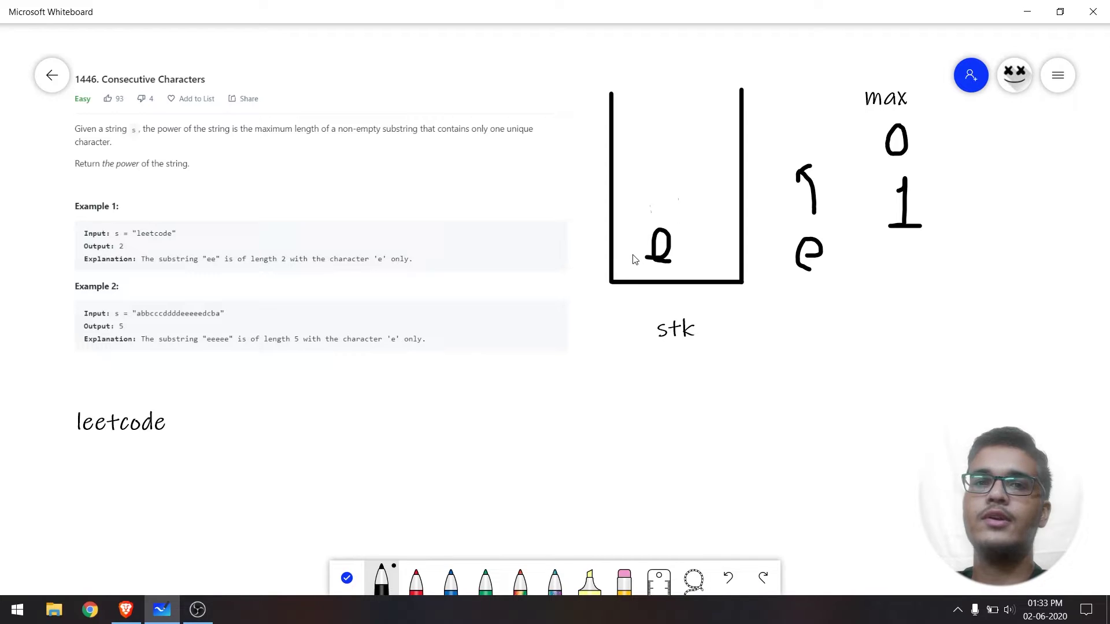
drag(634, 259, 685, 235)
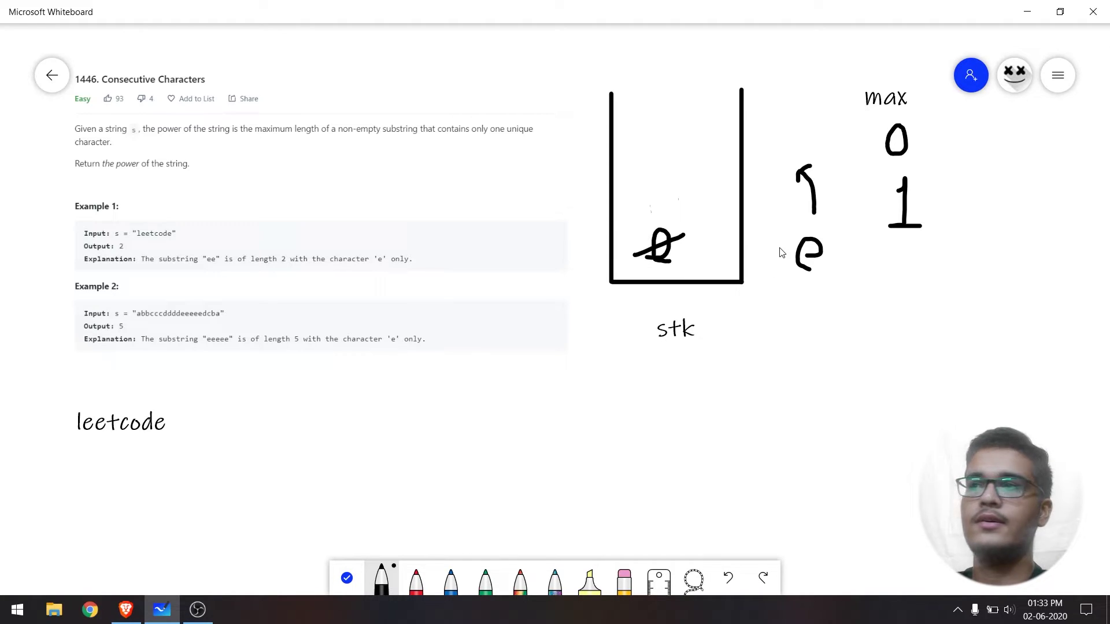
- Push two 'e's onto the stack, cross off processed leetcode letters, and mark 't' next
drag(652, 196, 670, 209)
drag(68, 432, 88, 411)
drag(78, 432, 97, 411)
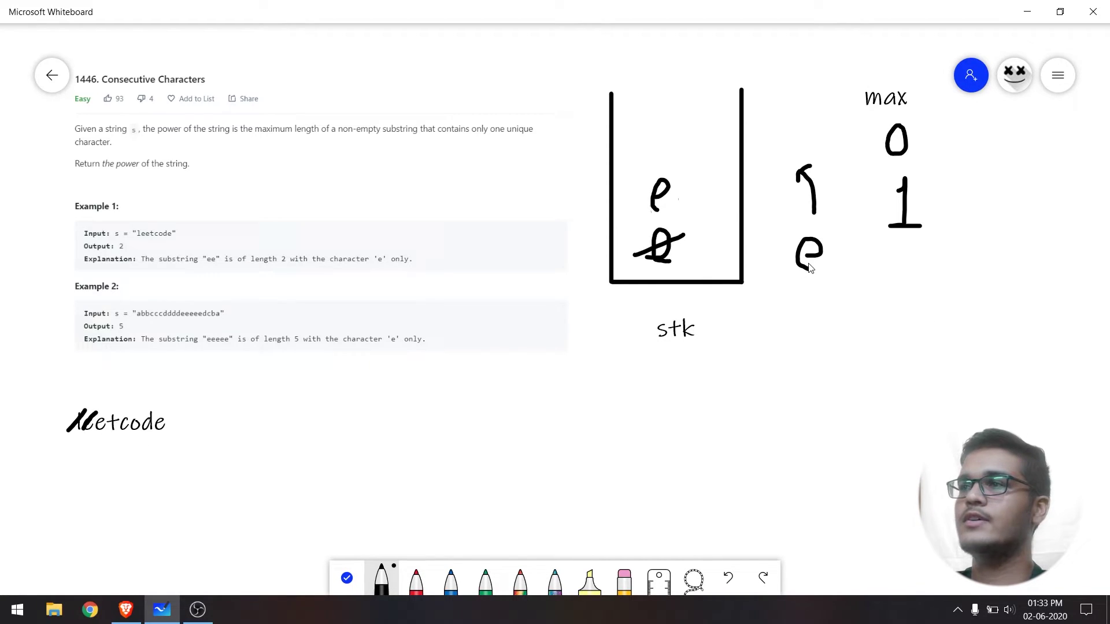
mouse_move(833, 245)
mouse_down()
mouse_move(780, 276)
mouse_move(830, 268)
mouse_move(819, 281)
mouse_up()
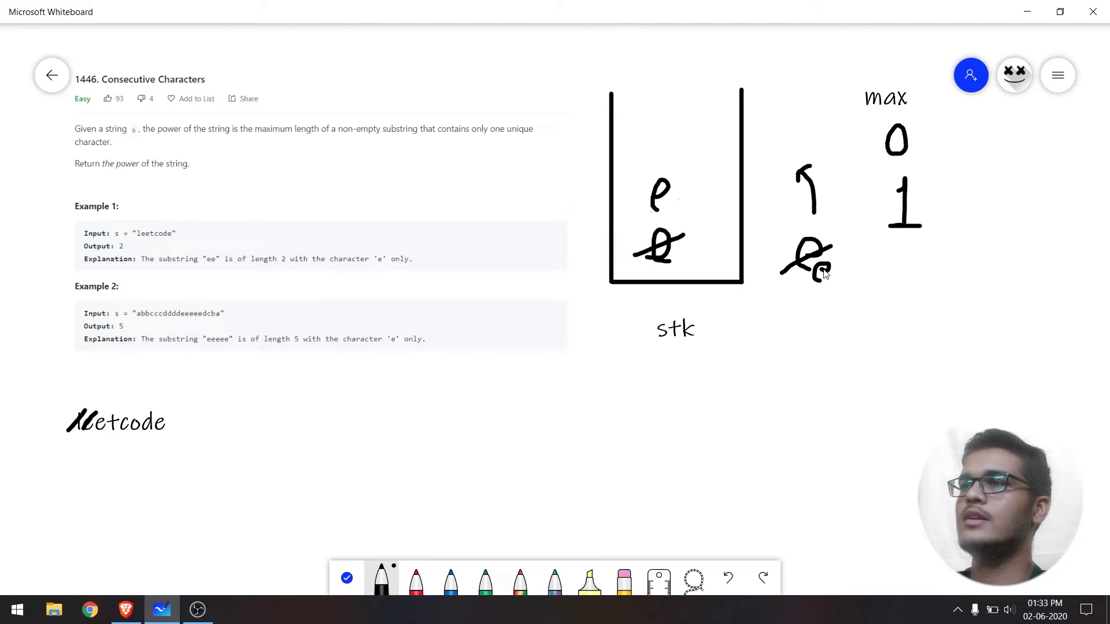
drag(650, 160, 666, 167)
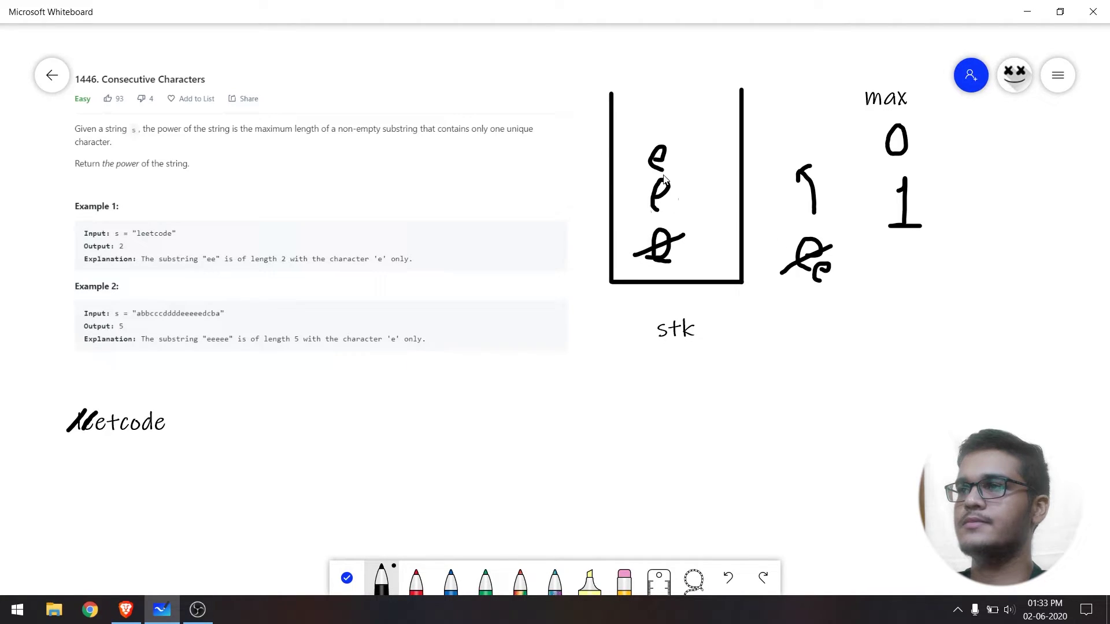
drag(837, 262, 804, 279)
drag(106, 410, 93, 431)
drag(838, 272, 840, 298)
drag(829, 286, 849, 284)
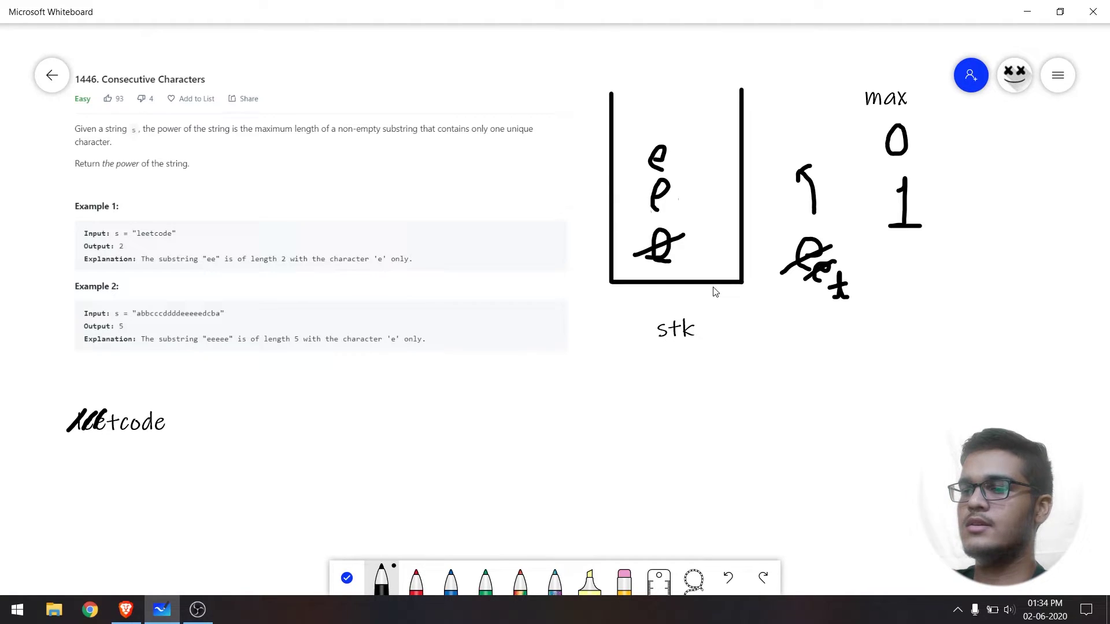
text(max )
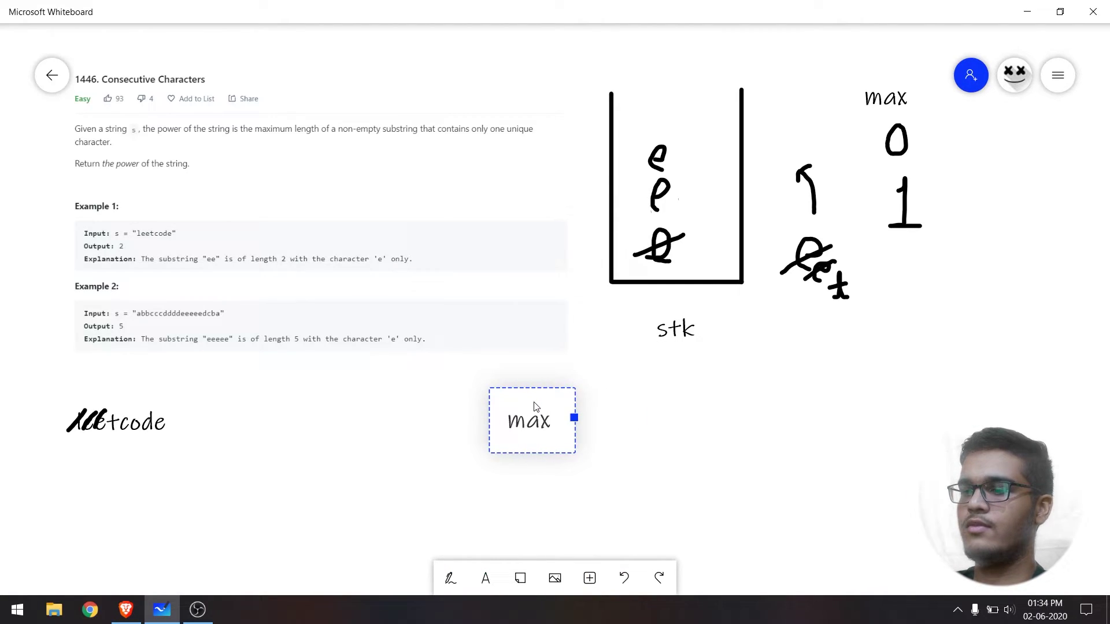
text(= max)
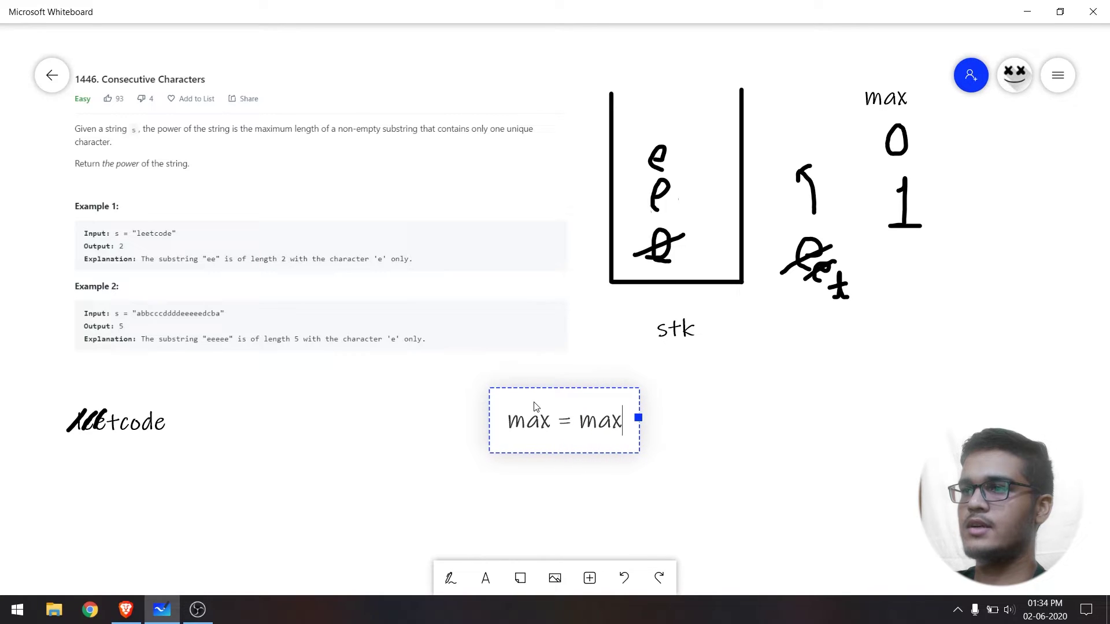
text((max)
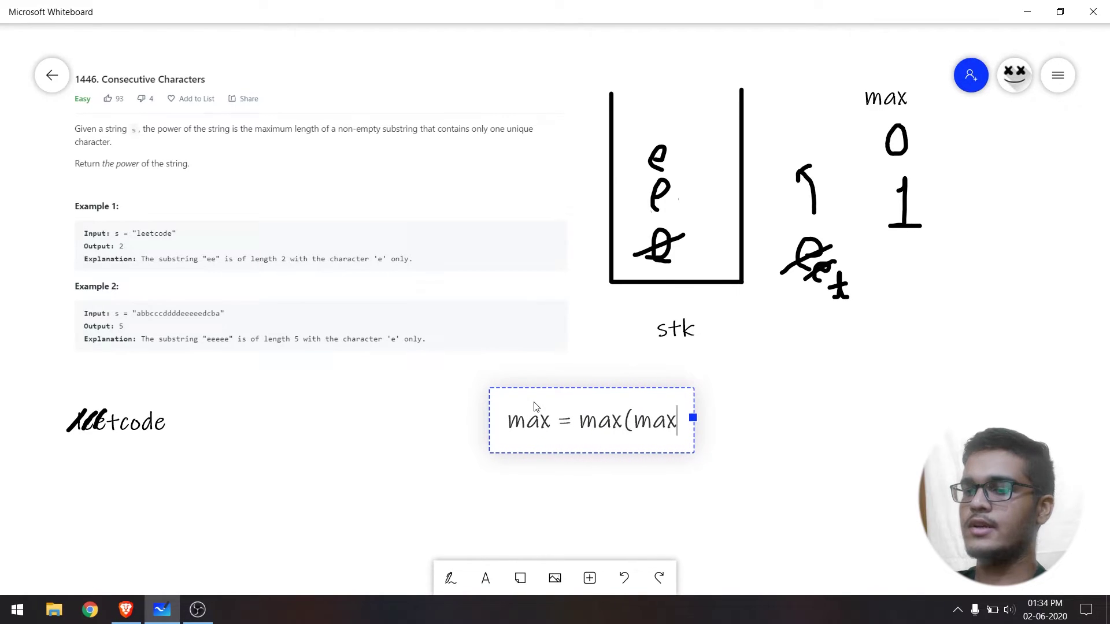
text(,)
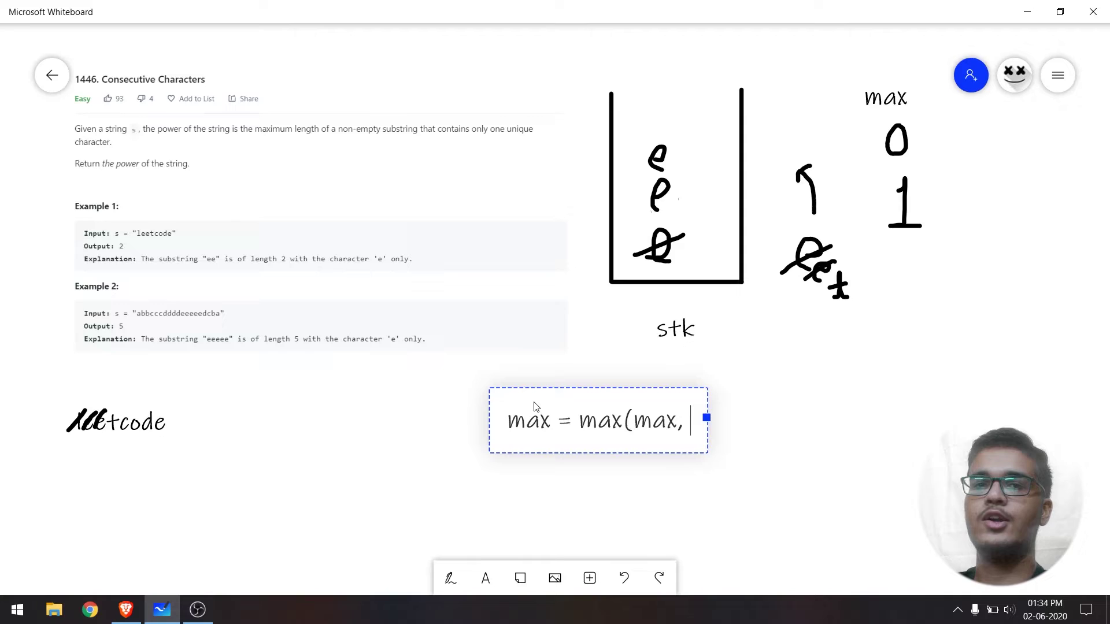
text( stk.siz)
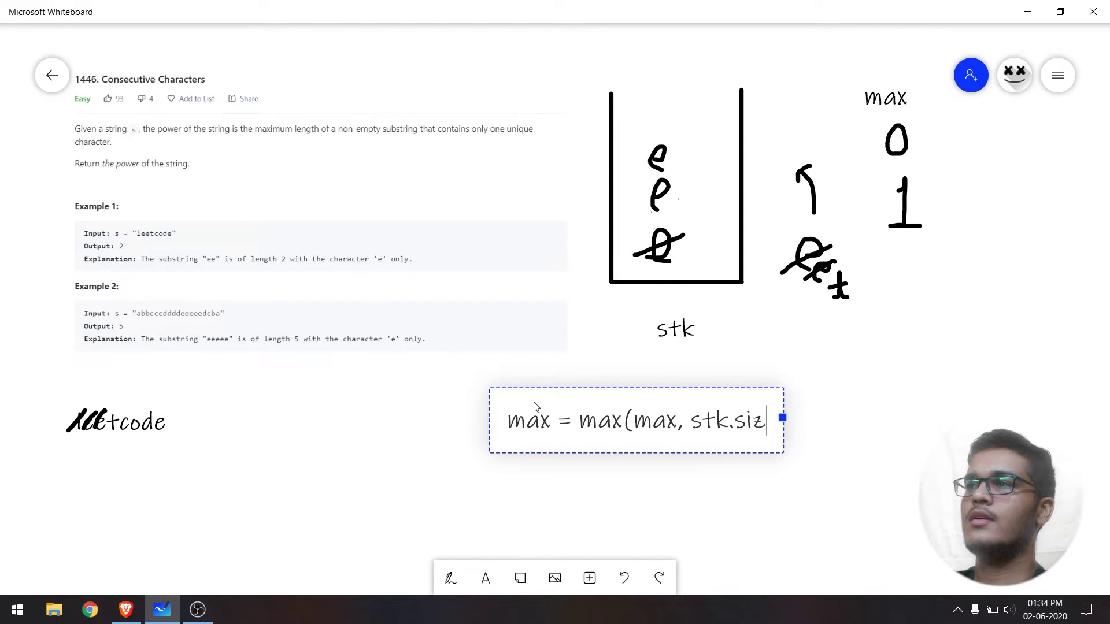
text(e()))
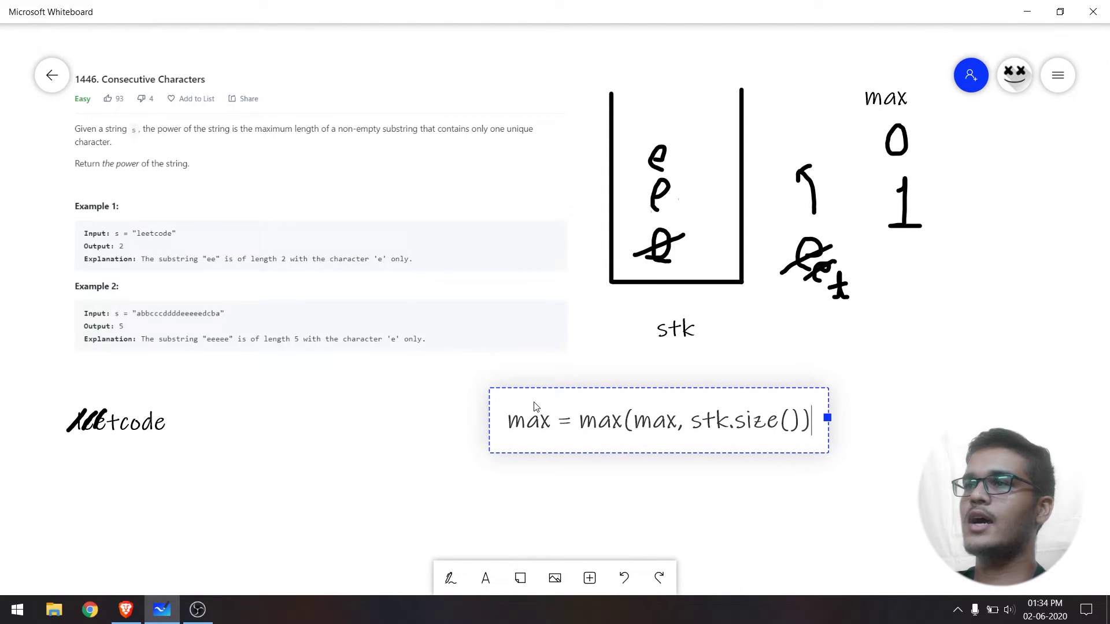
- Place the text max = max(max, stk.size()) at the board's bottom right
drag(535, 409, 794, 509)
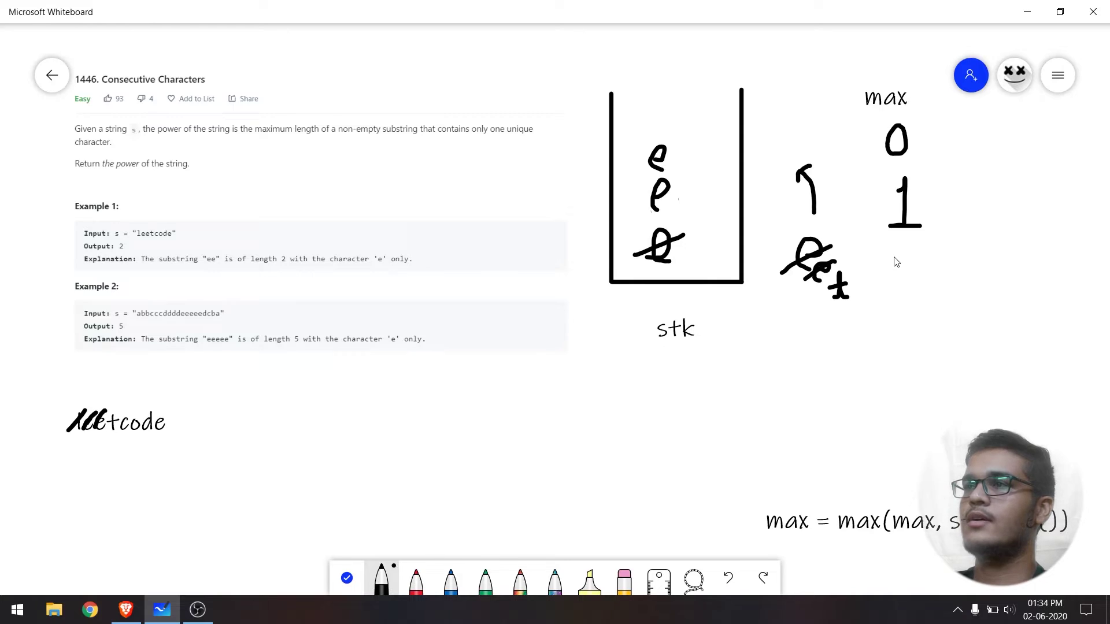
- Write max as 2, pop both 'e's, push 't', and mark 'c' as the next letter
mouse_move(893, 253)
mouse_down()
mouse_move(919, 260)
mouse_move(896, 284)
mouse_move(947, 291)
mouse_up()
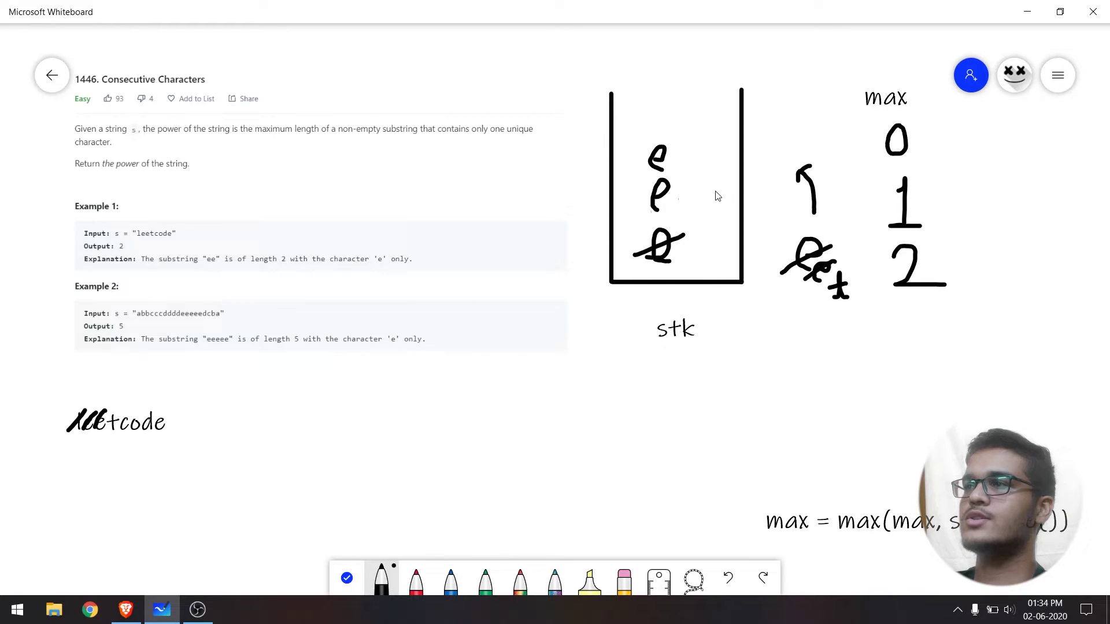
drag(682, 185, 629, 212)
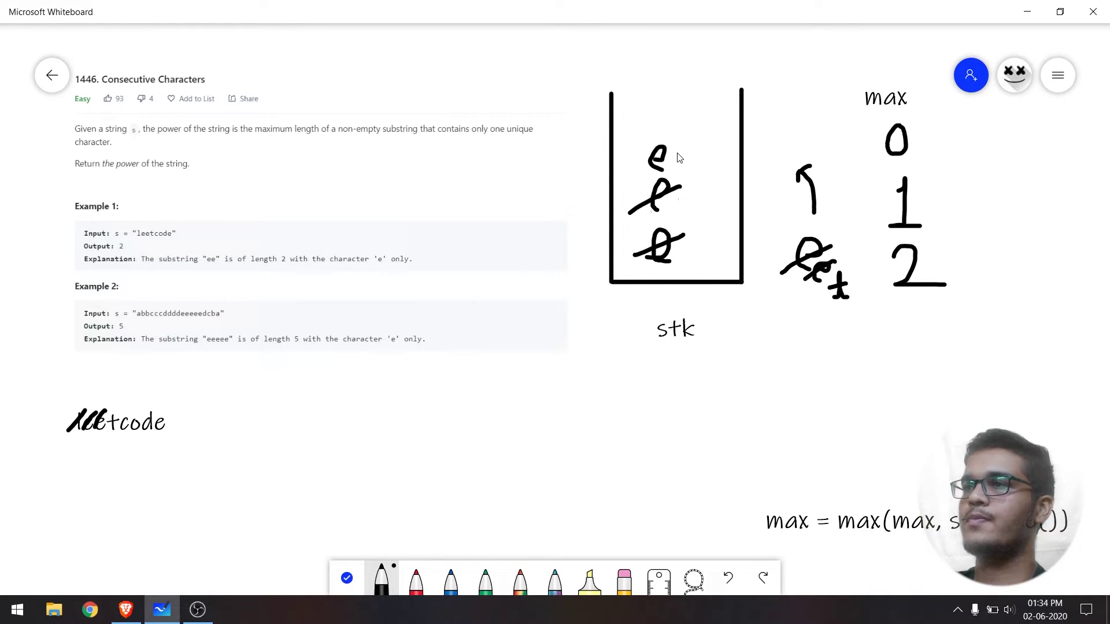
drag(679, 150, 642, 171)
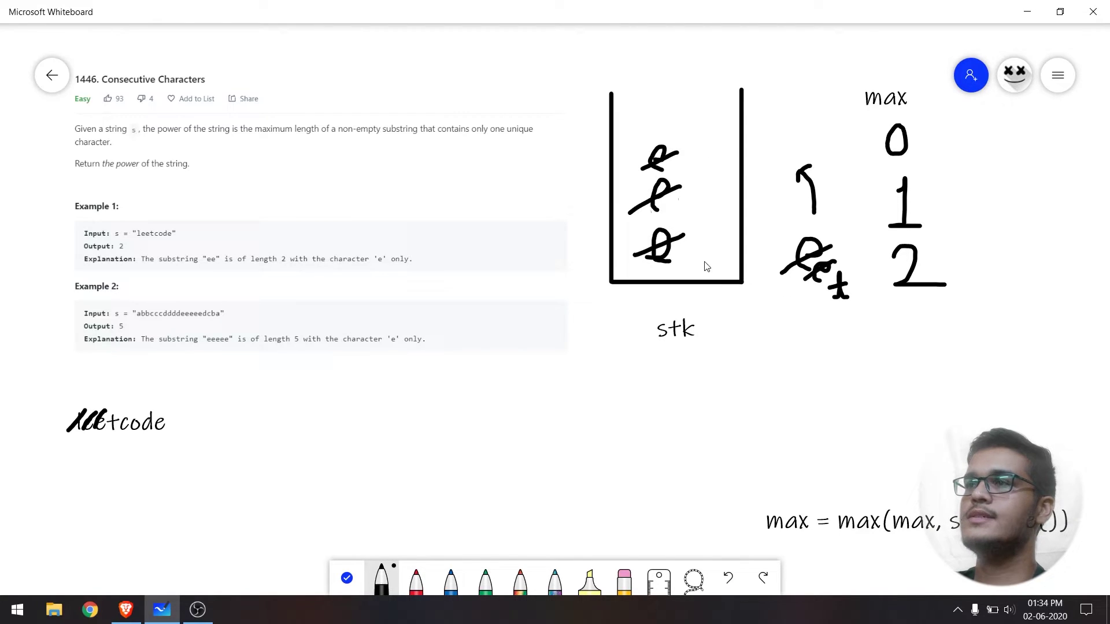
mouse_move(704, 234)
mouse_down()
mouse_move(721, 264)
mouse_move(711, 245)
mouse_move(728, 240)
mouse_up()
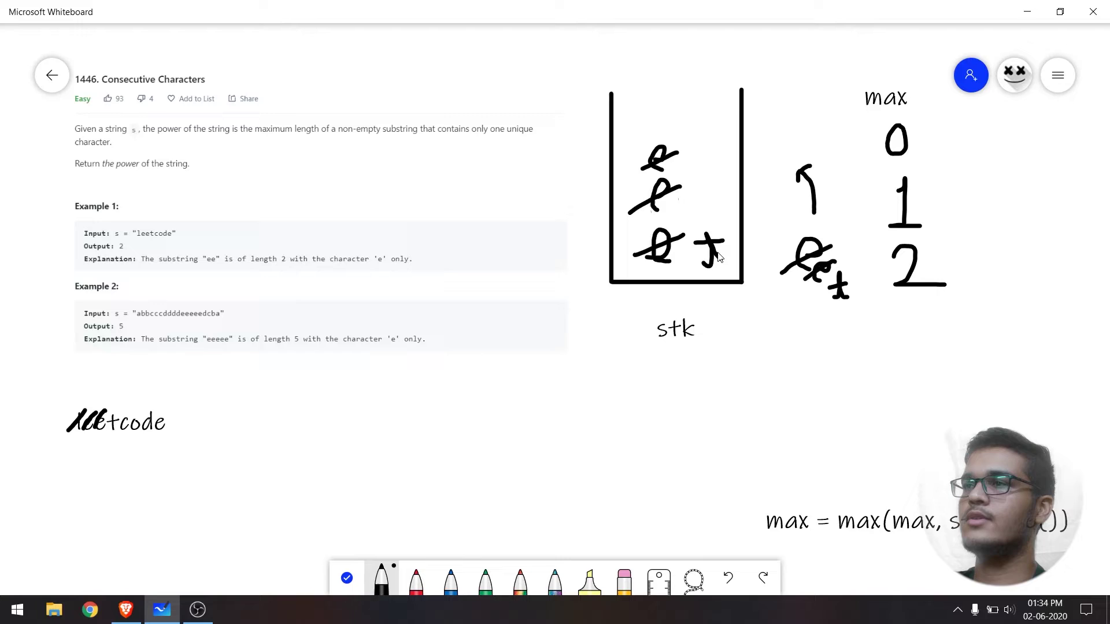
drag(860, 280, 835, 300)
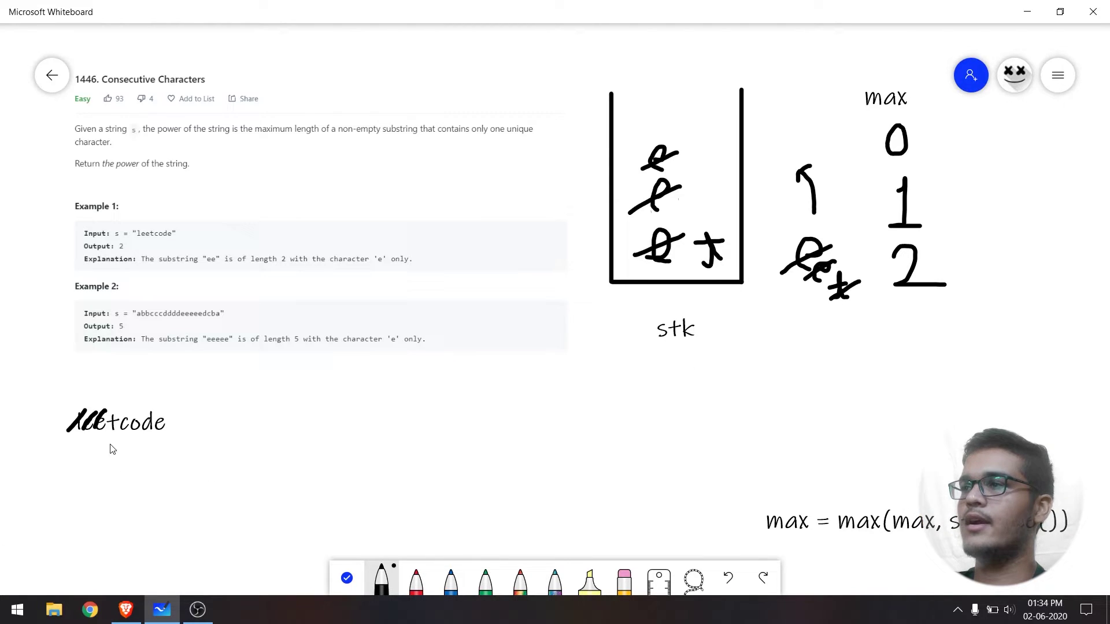
drag(123, 412, 119, 433)
drag(854, 318, 841, 343)
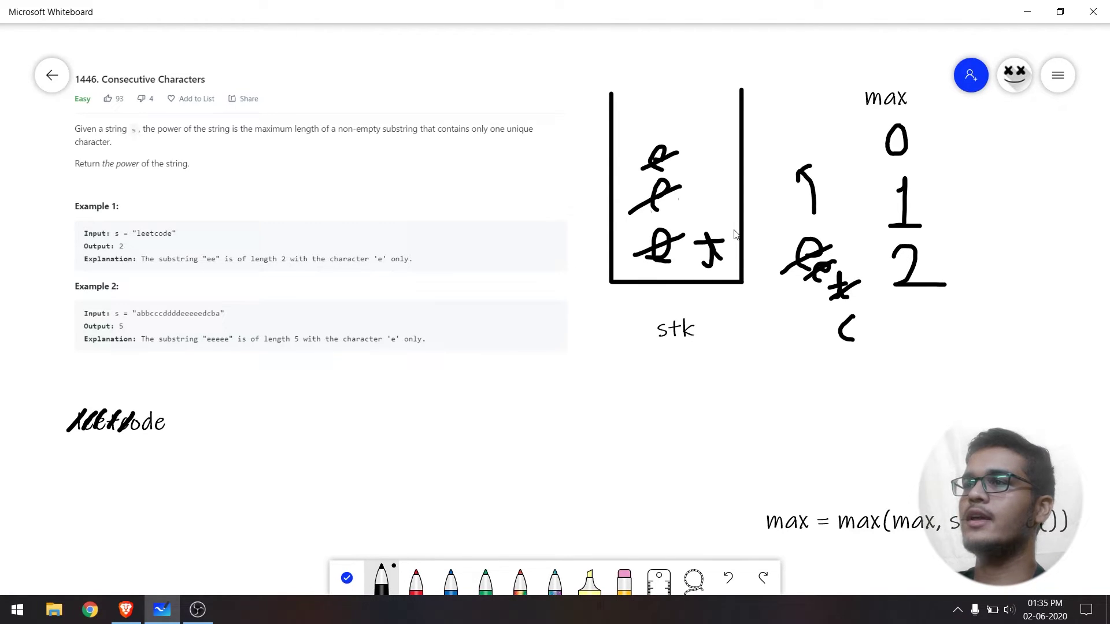
- Pop 't', push and pop 'c' and 'o', and cross off 'co' in leetcode
drag(736, 230, 701, 270)
drag(721, 188, 723, 211)
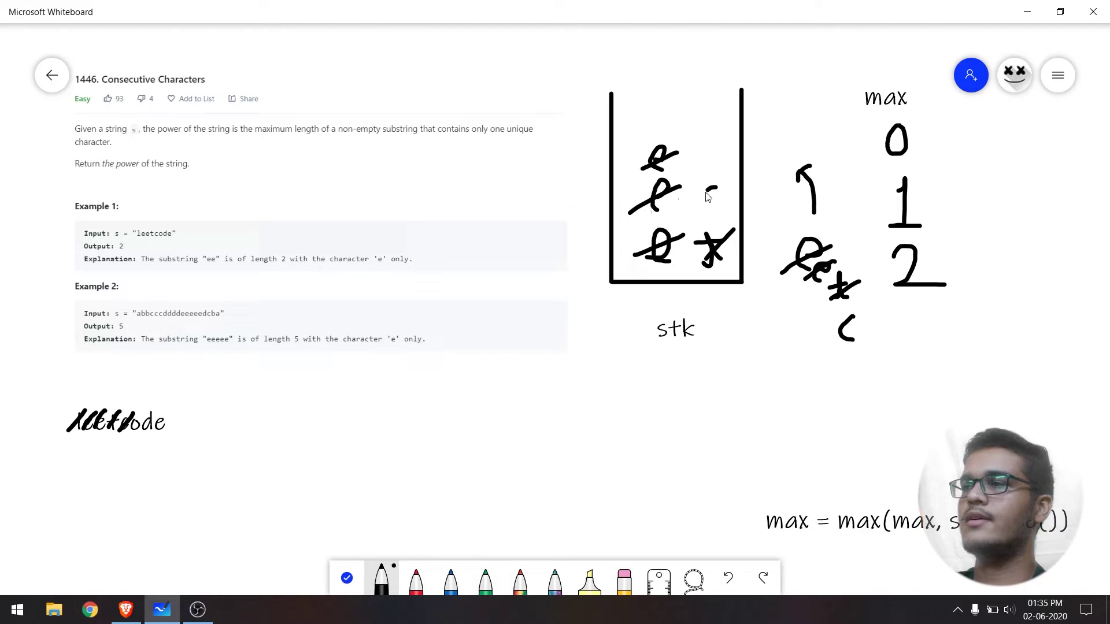
drag(869, 314, 808, 349)
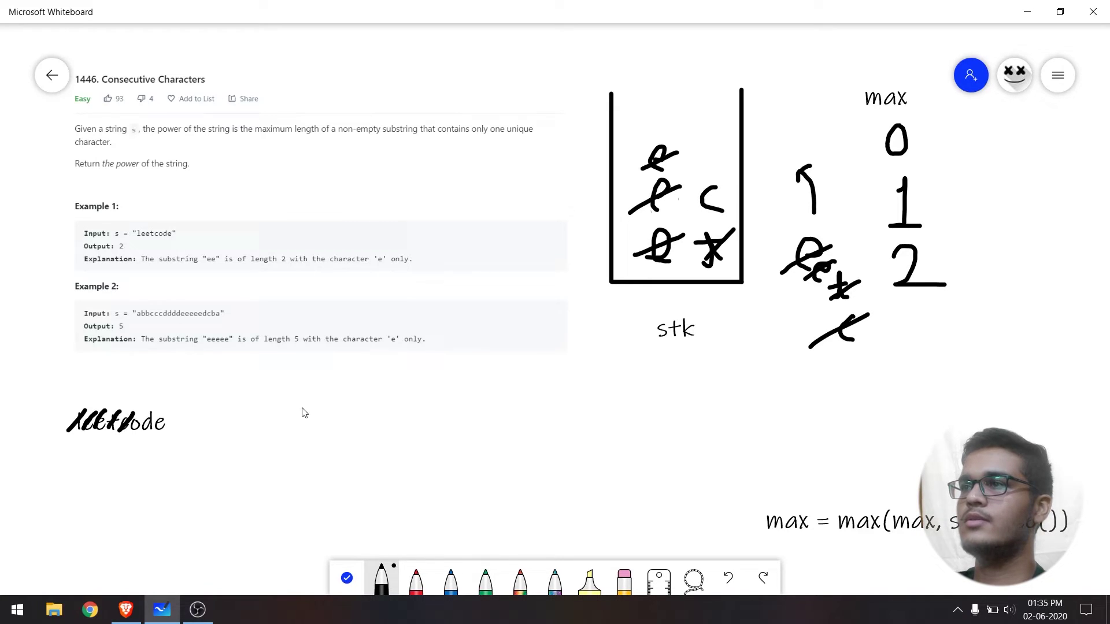
drag(151, 409, 137, 429)
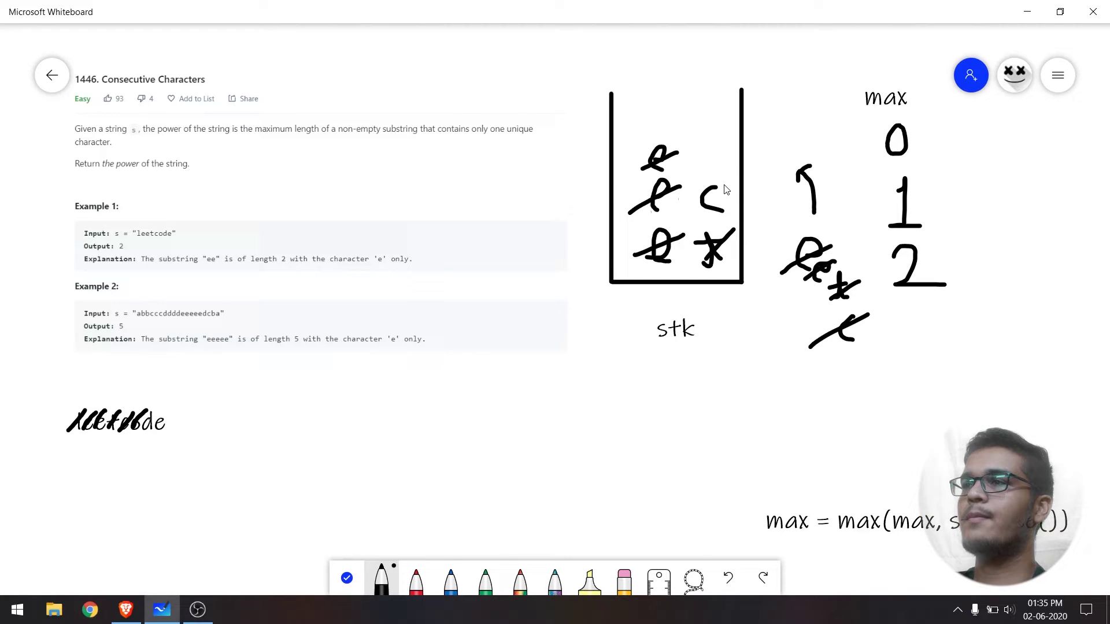
drag(731, 193, 707, 217)
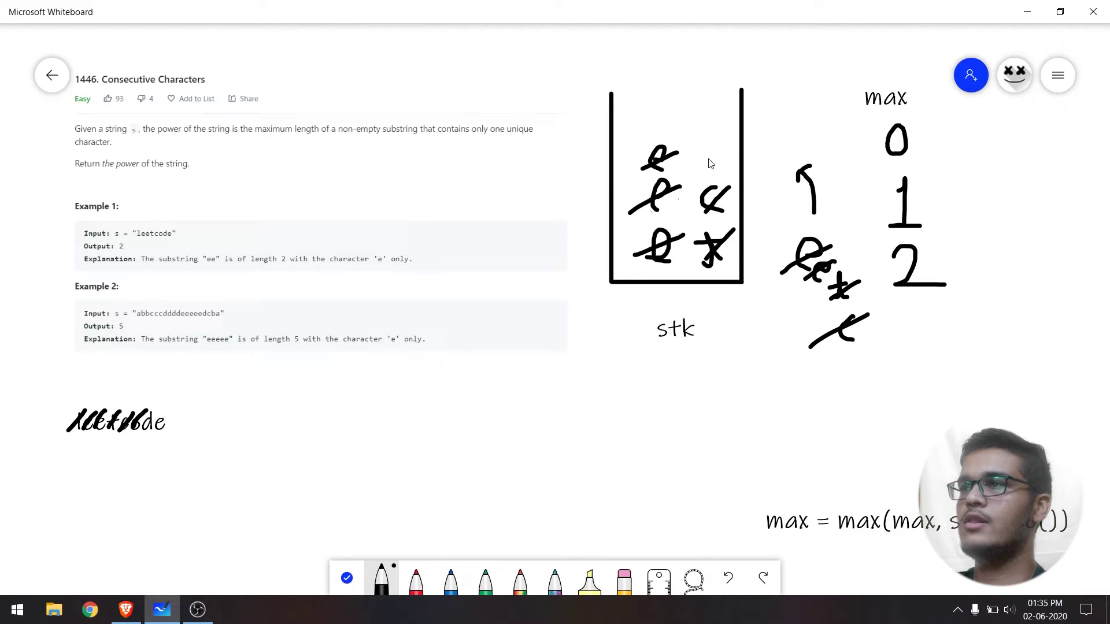
mouse_move(724, 157)
mouse_down()
mouse_move(730, 172)
mouse_move(726, 156)
mouse_move(713, 181)
mouse_up()
mouse_move(730, 131)
mouse_down()
mouse_move(730, 149)
mouse_move(742, 147)
mouse_up()
drag(725, 102, 709, 127)
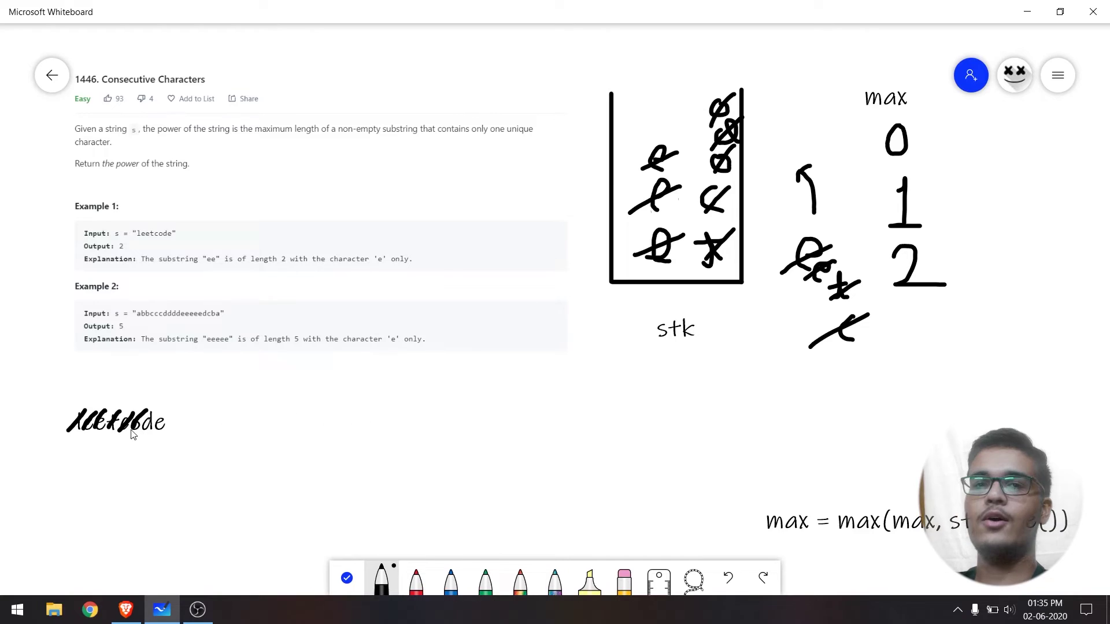
drag(139, 434, 165, 410)
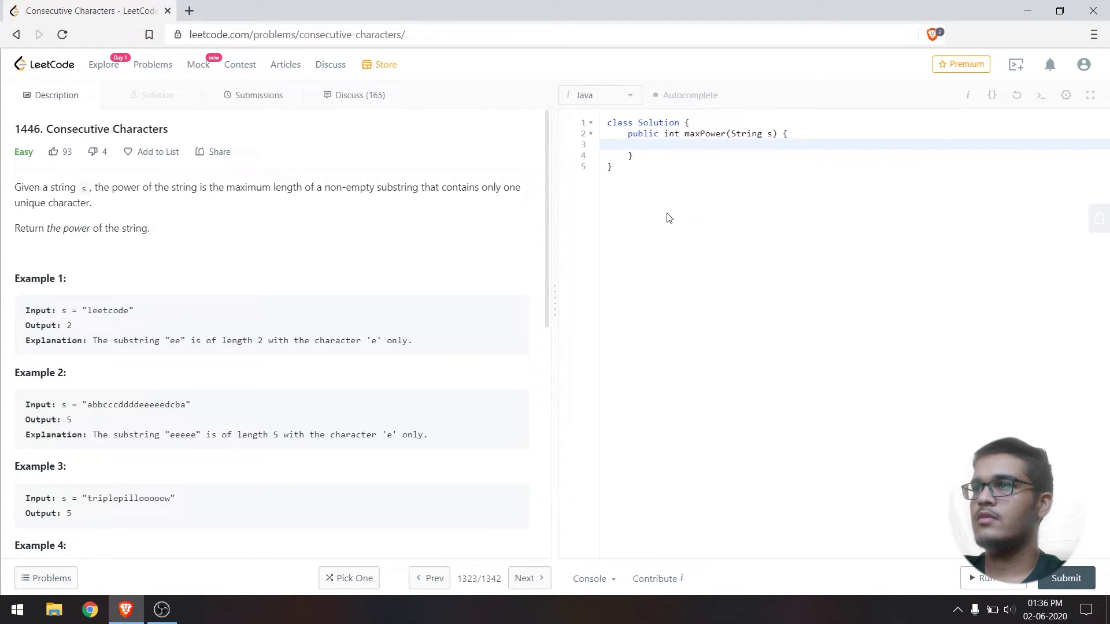
text(int max )
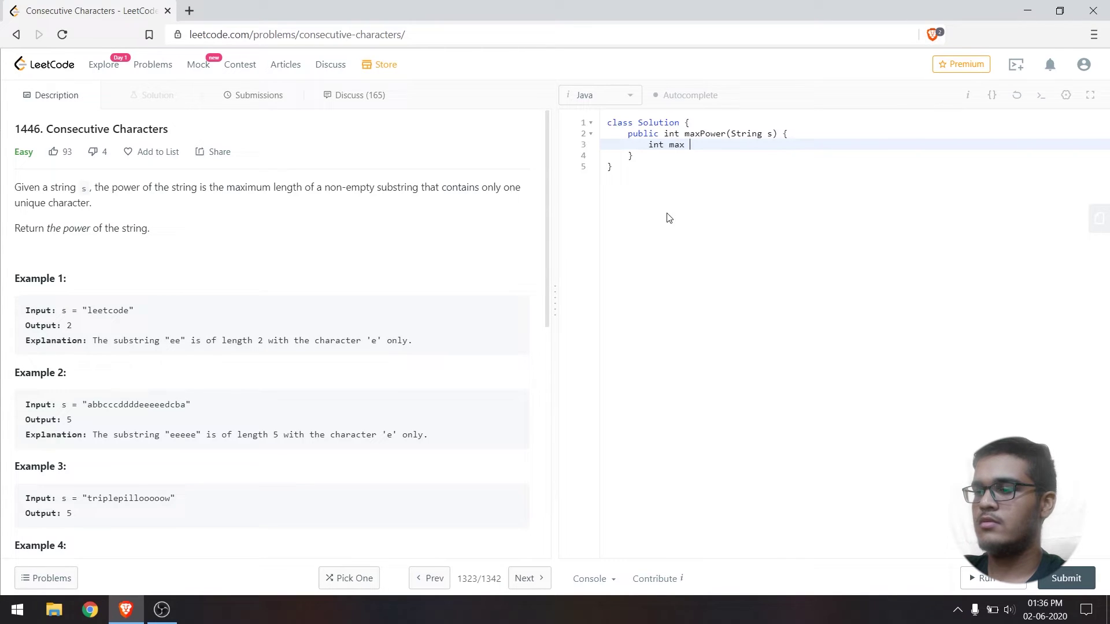
text(= 0;)
- Type int max = 0; and Stack<Character> stk, then begin a for-each over s.toCharArray()
key(Return)
text(S)
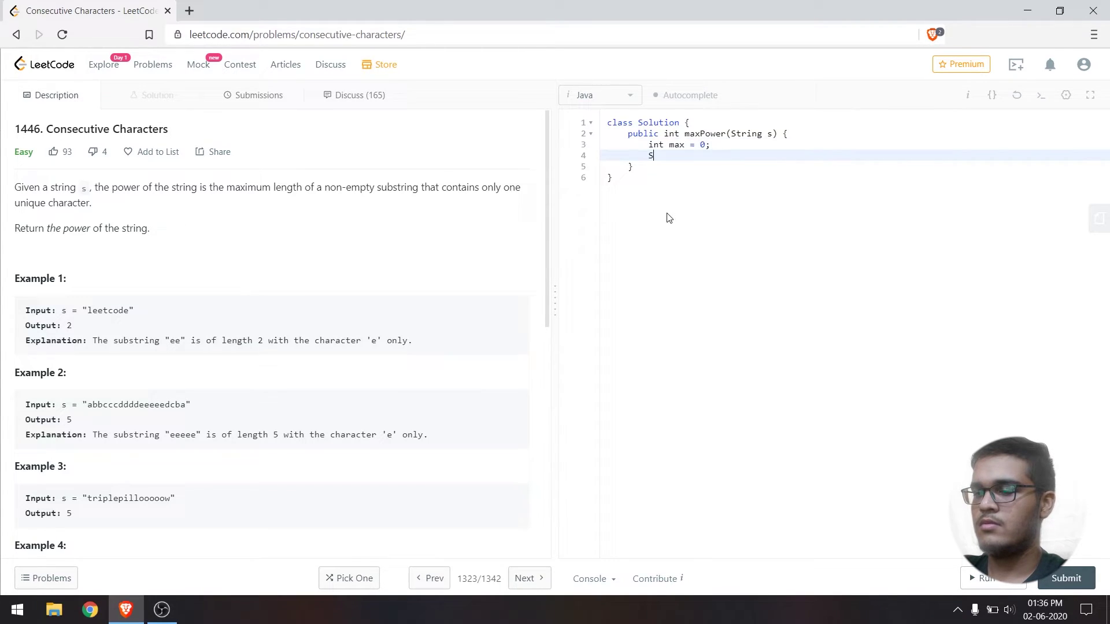
text(tack<Char)
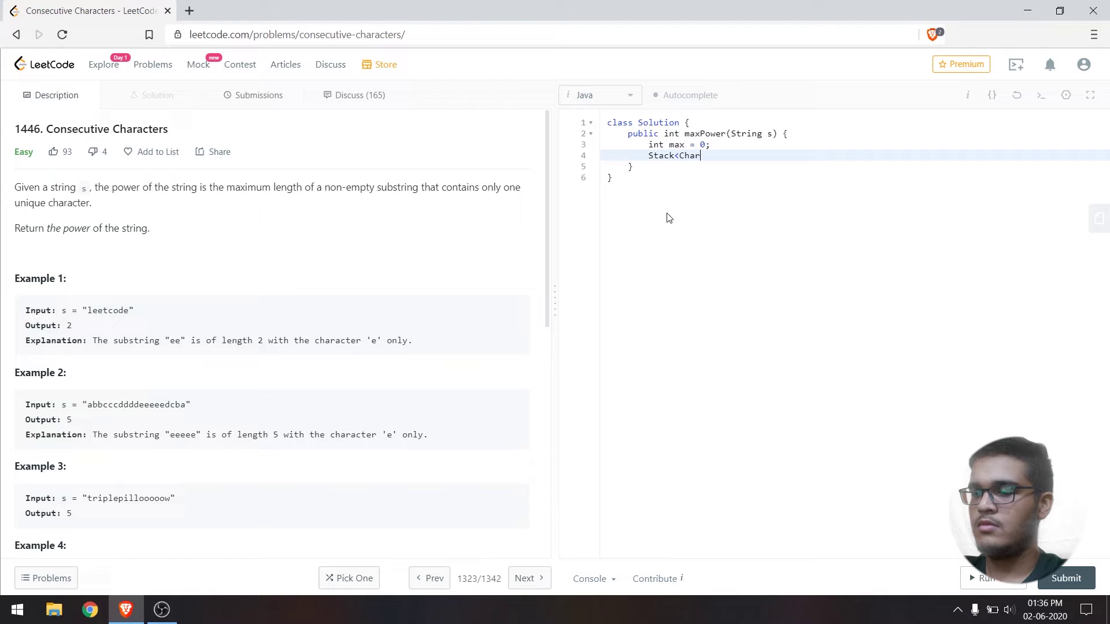
text(acter> stk )
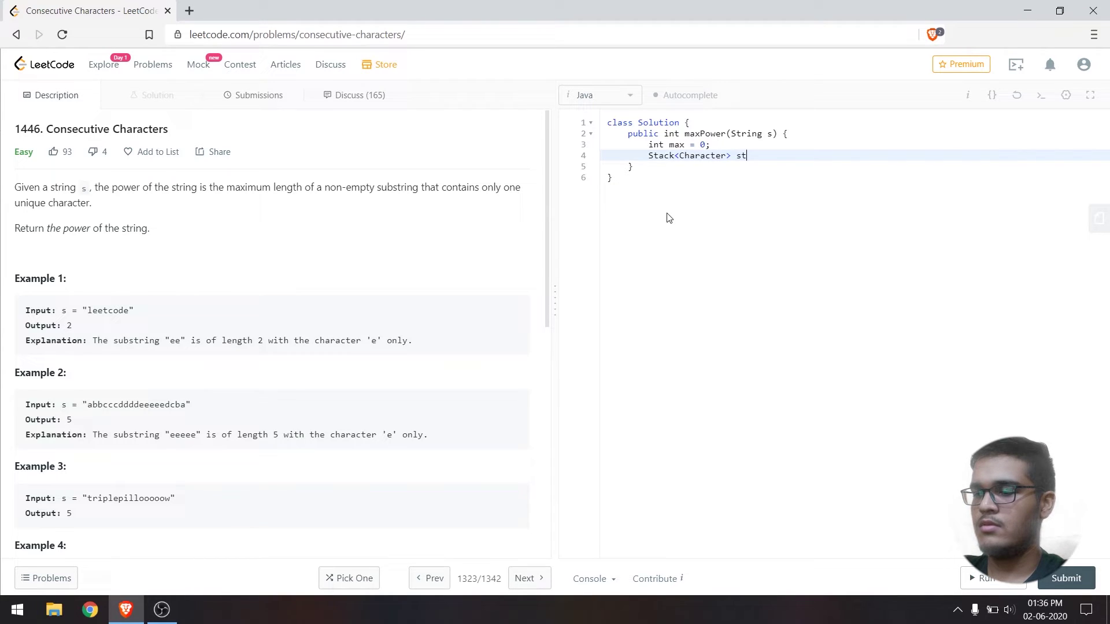
text(= new Stac)
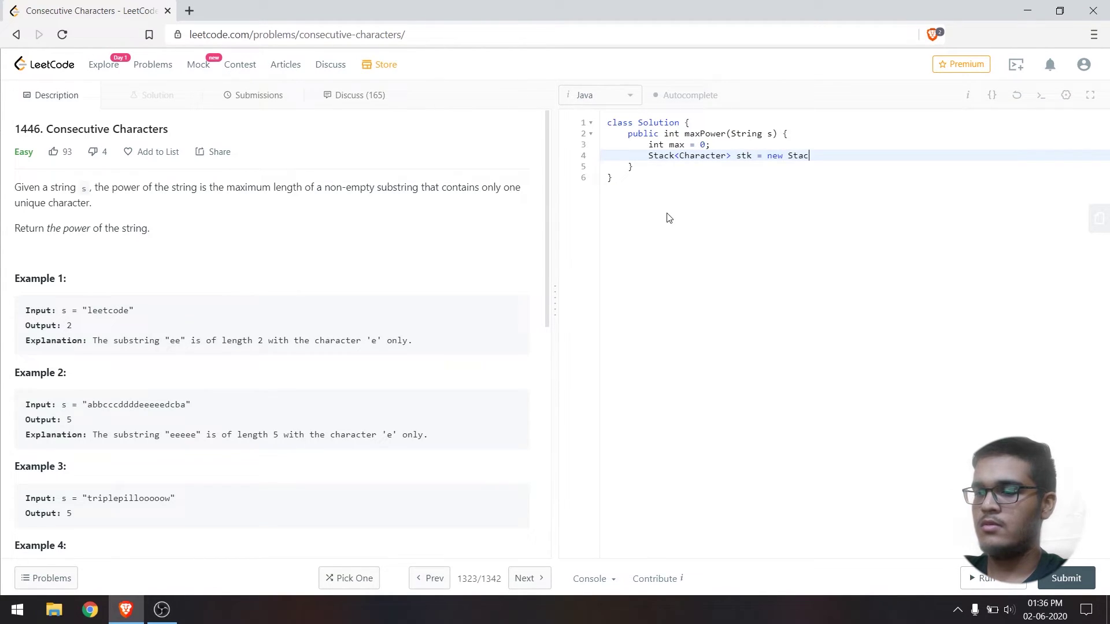
text(k<>())
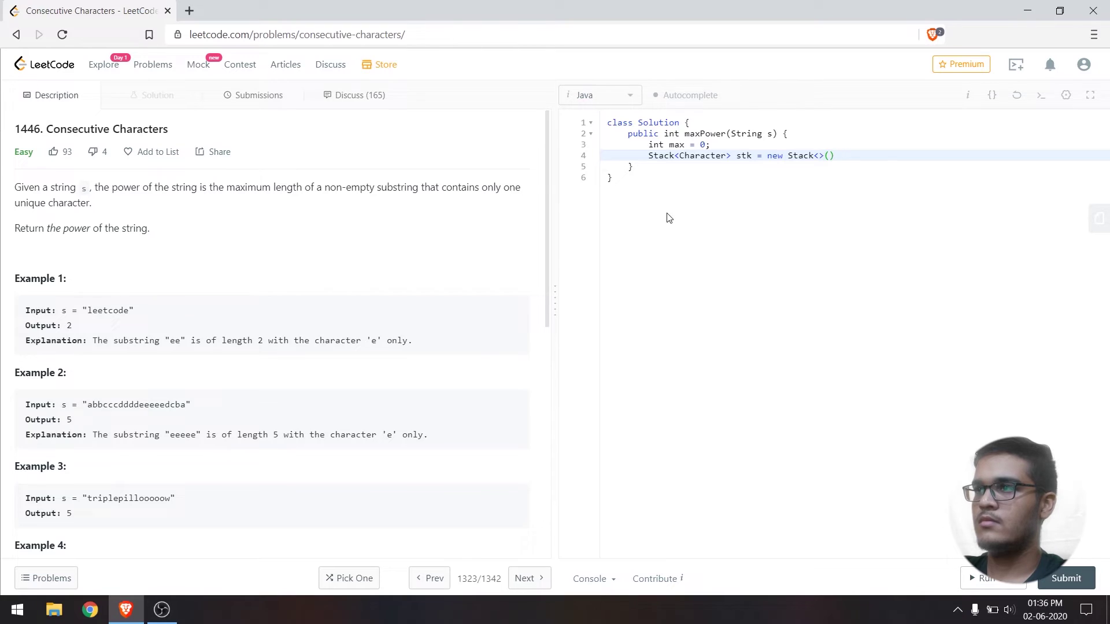
text(;)
key(Return)
text(()
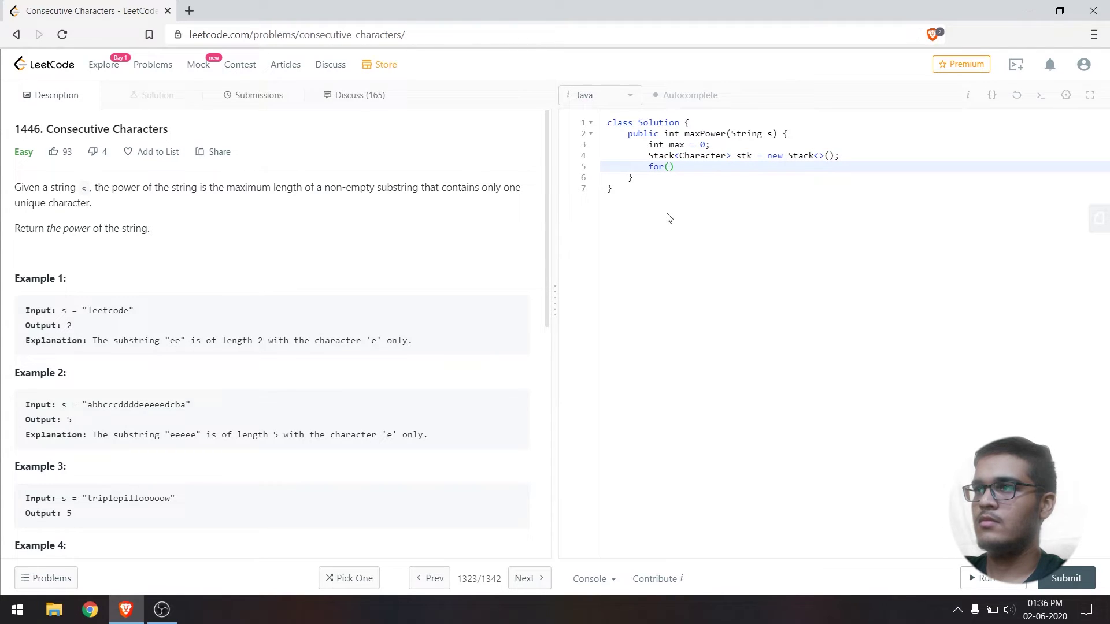
text(char ch : )
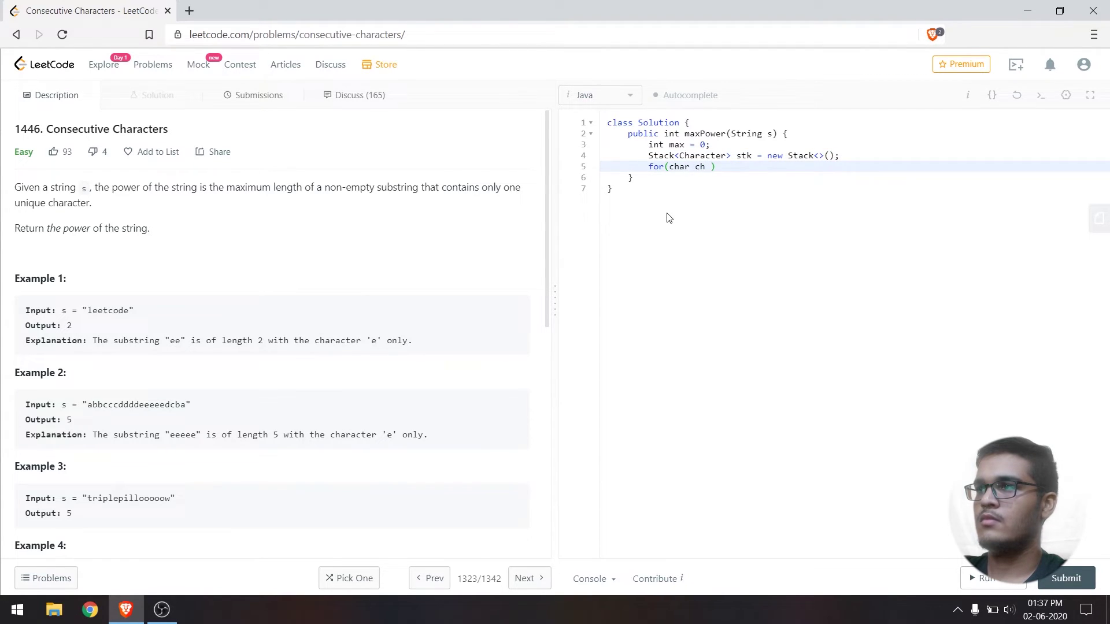
text(s.roc)
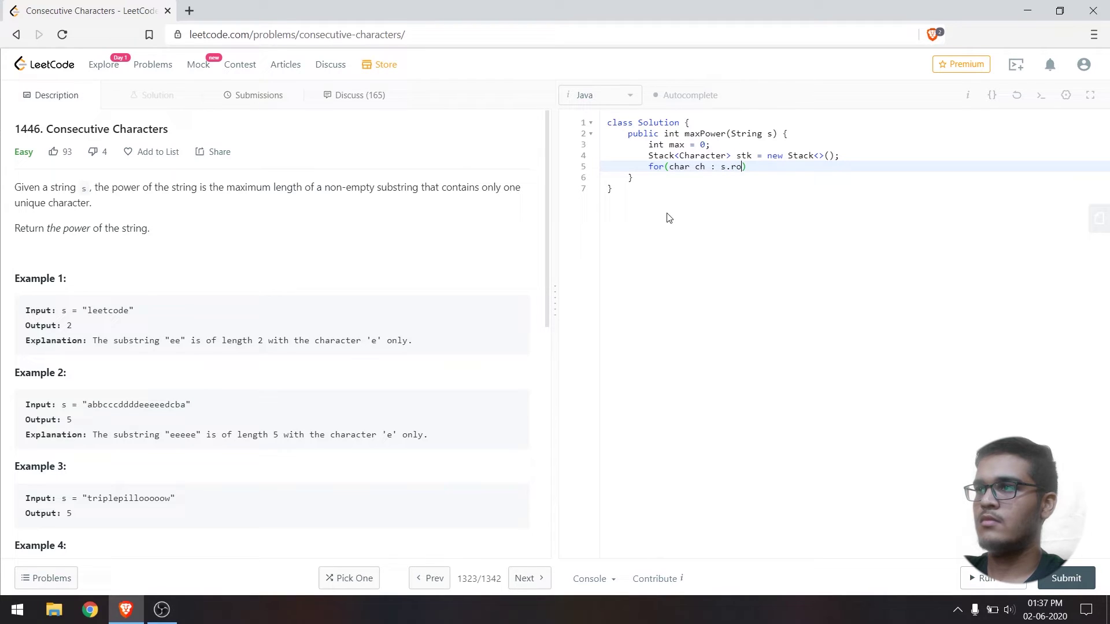
text(ha)
key(BackSpace)
key(BackSpace)
key(BackSpace)
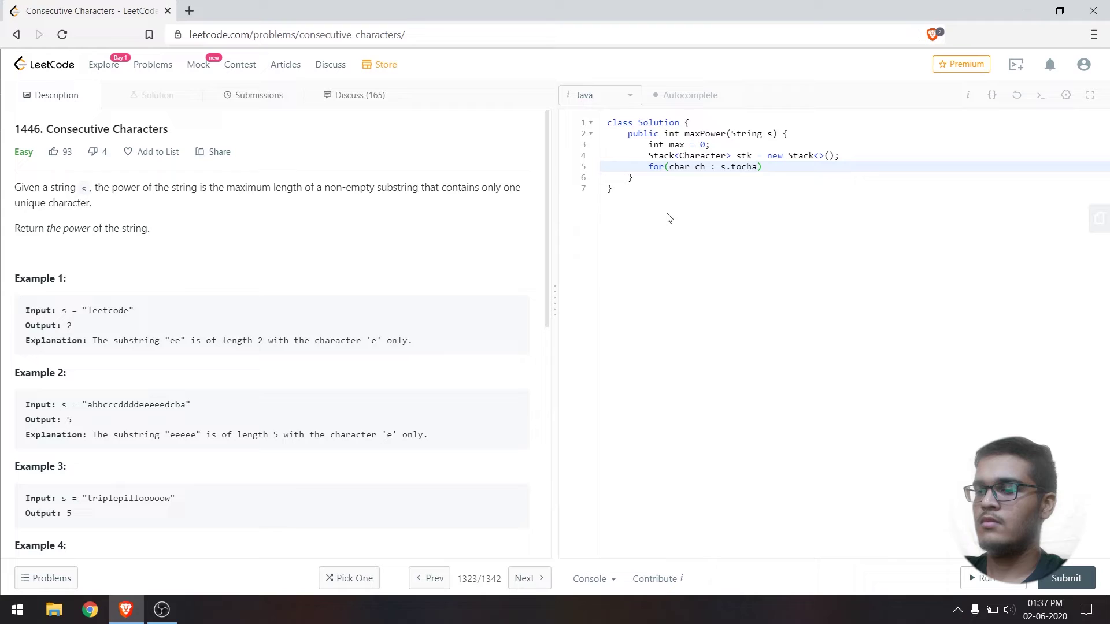
text(rArray()
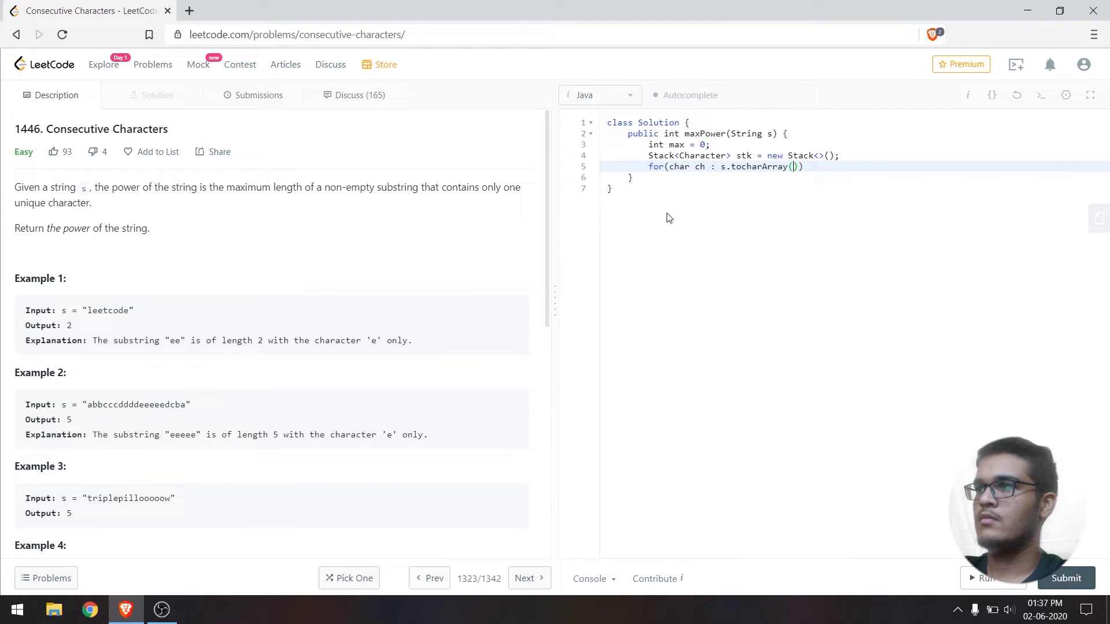
text({)
- Add if(!stk.isEmpty() && stk.peek()!=ch) updating max with stk.size() and popping stk empty
key(Return)
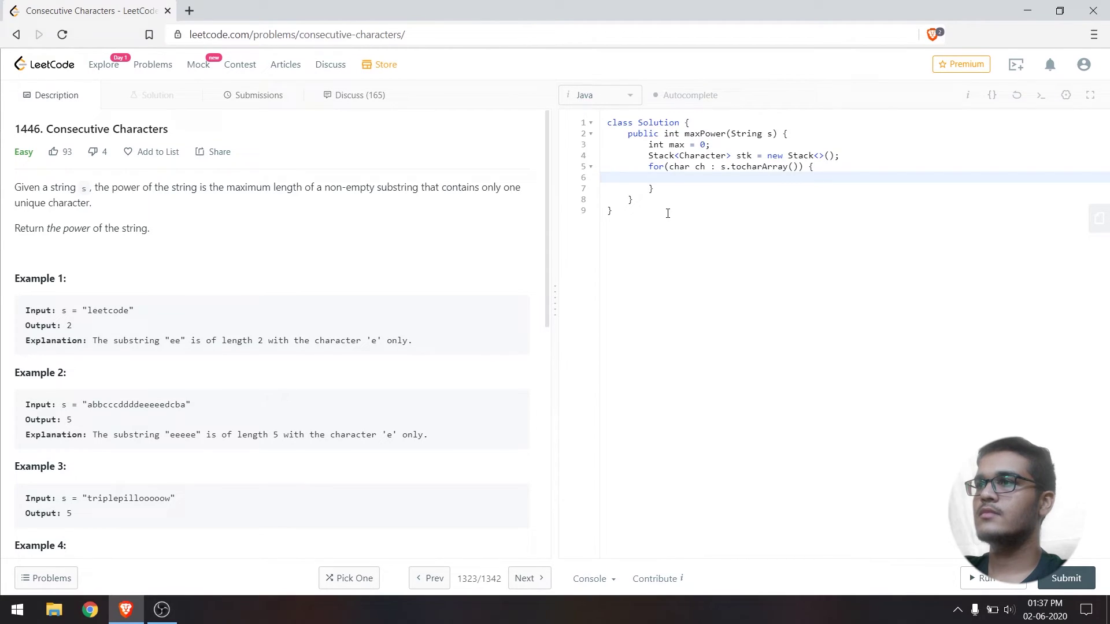
text(if)
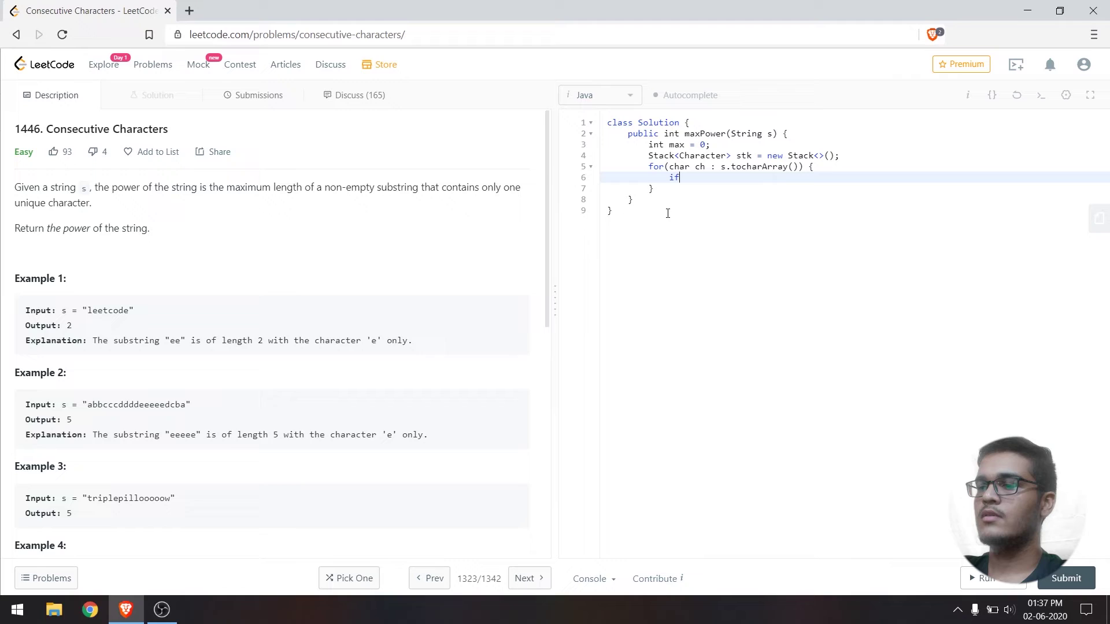
text((!s)
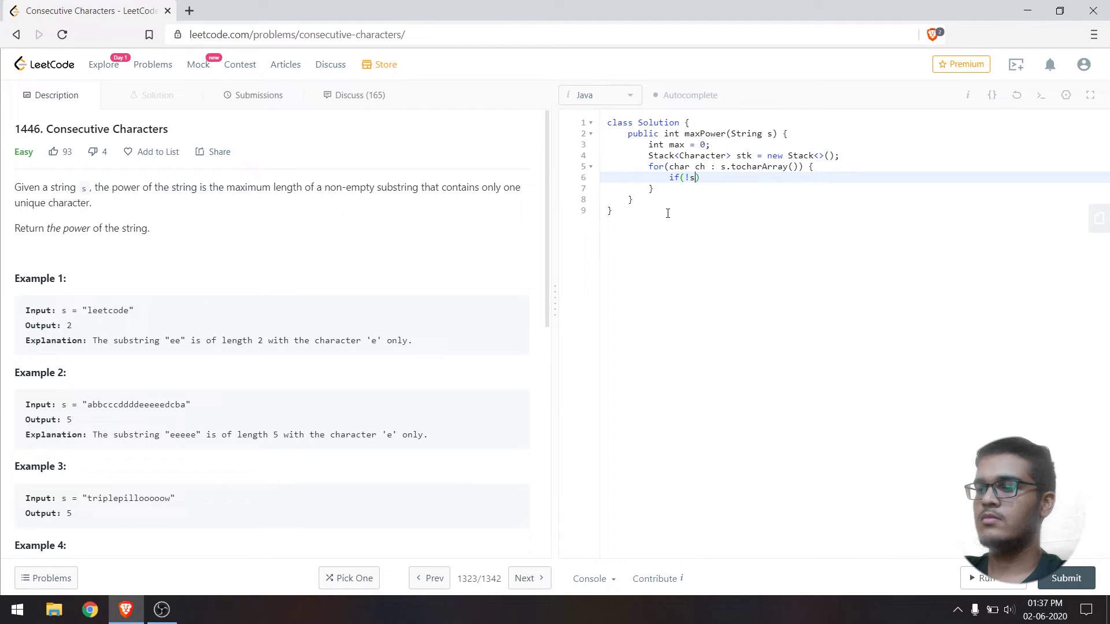
text(tk.isEmpty()) {)
key(Return)
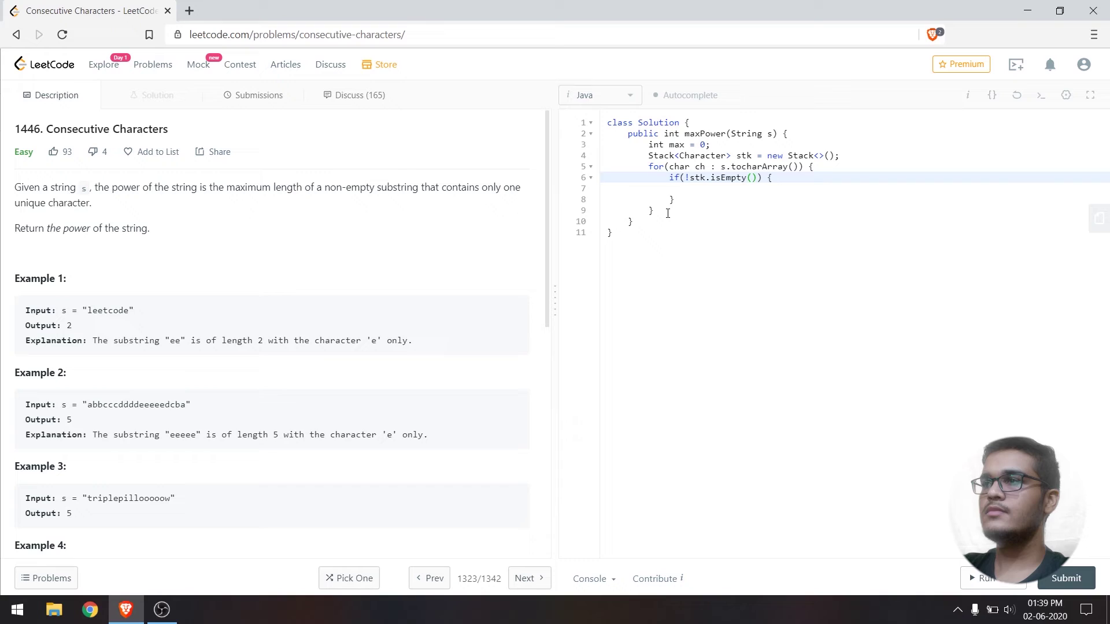
text(&& )
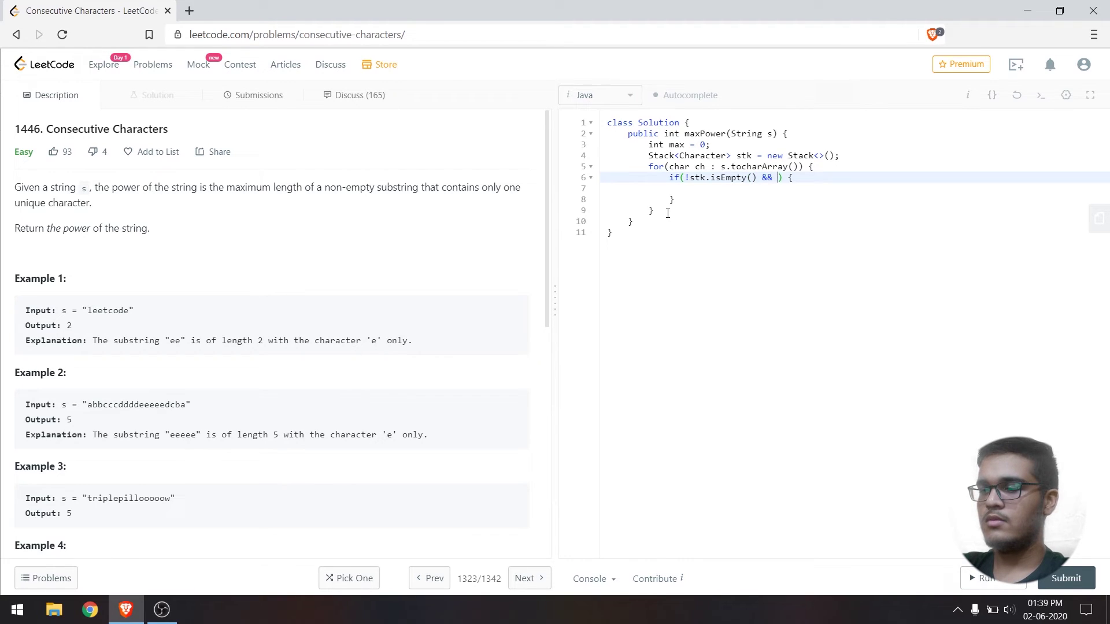
text(stk.peek)
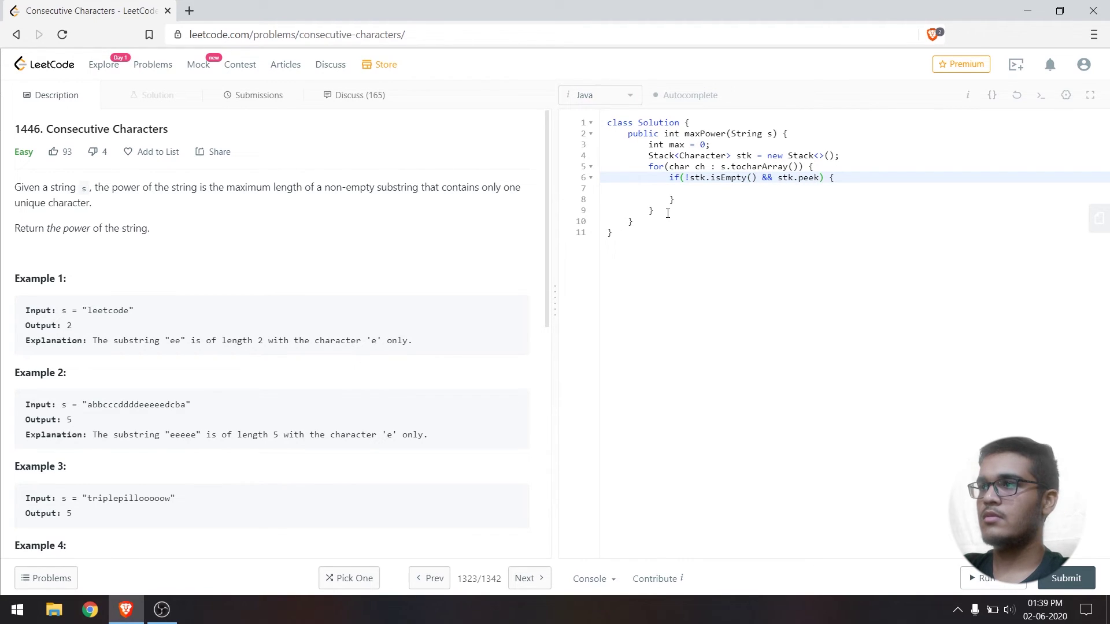
text(()!=)
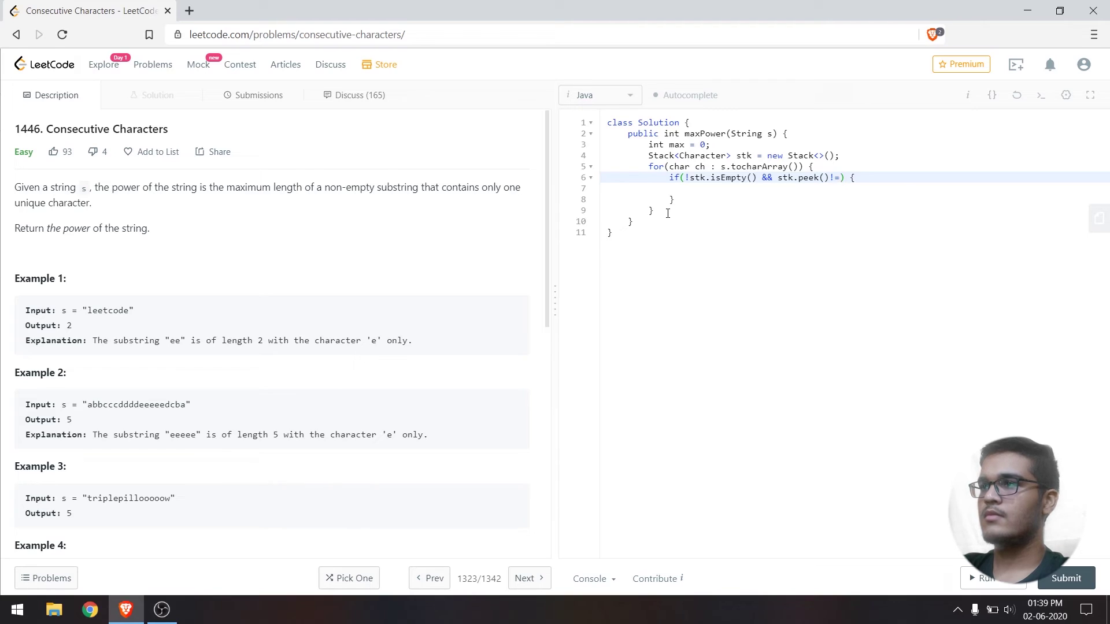
text(ch)
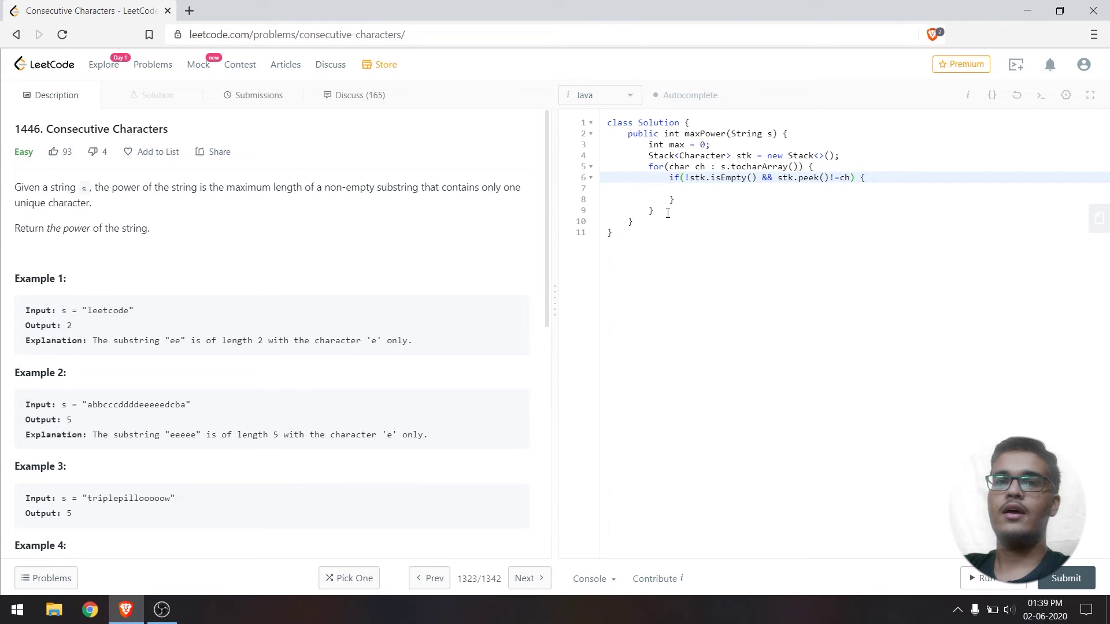
key(Down)
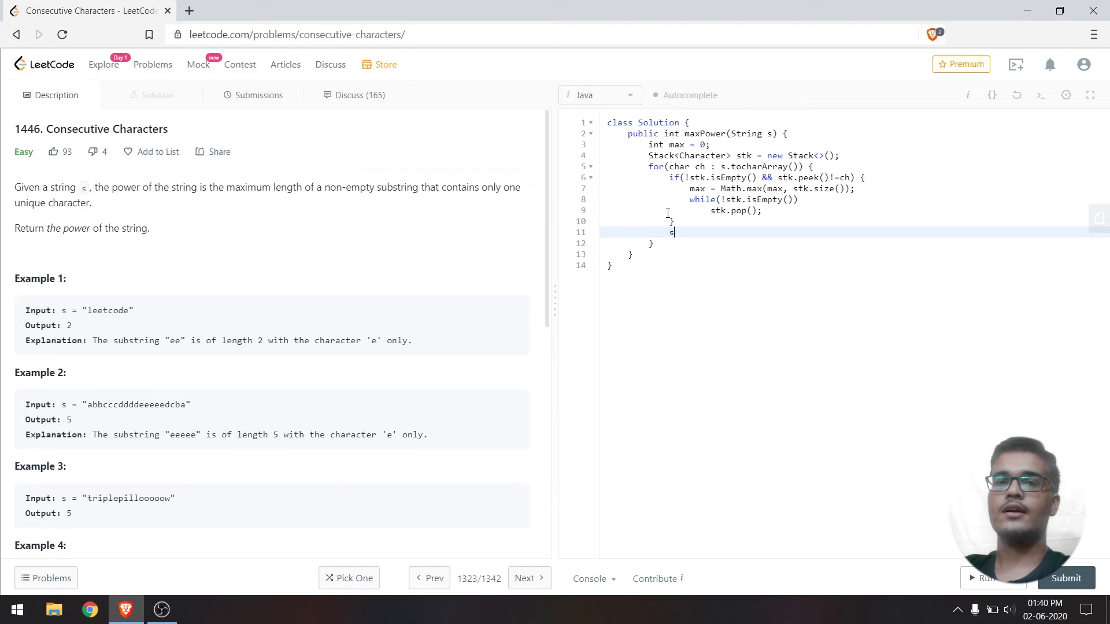
text(stk.push)
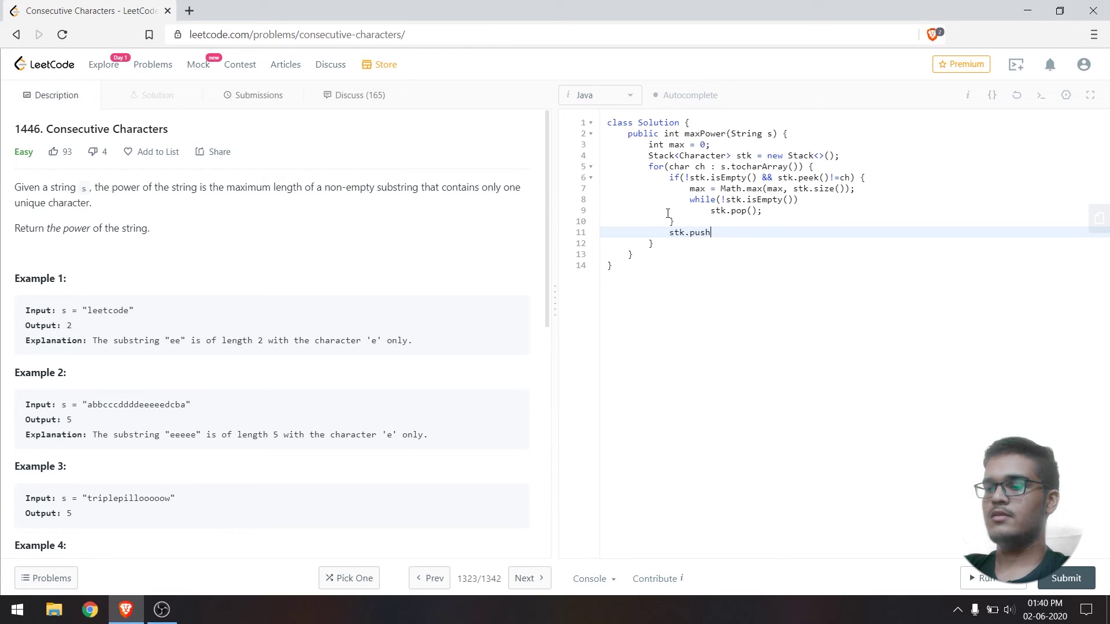
text((ch);)
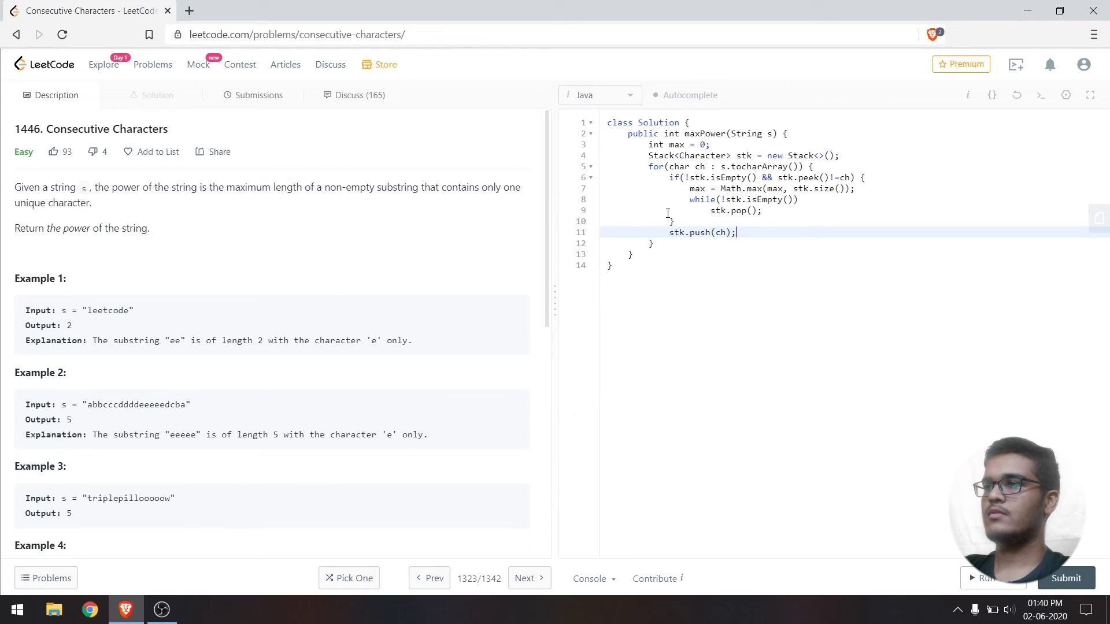
- Push ch onto stk, then add a final Math.max update after the loop and return max
key(Down)
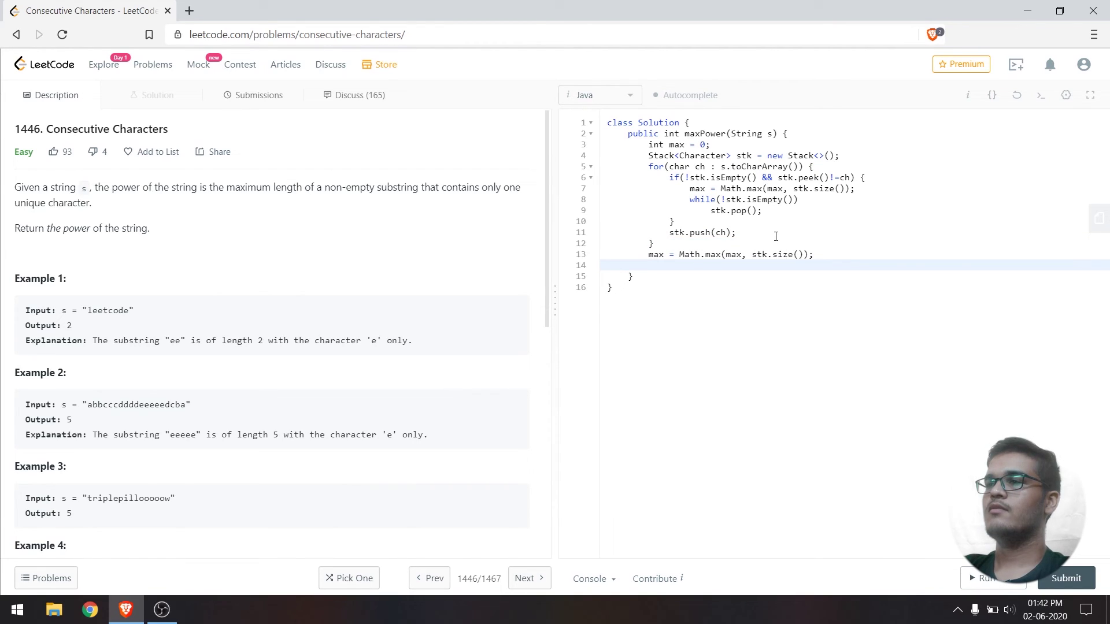
text(return max)
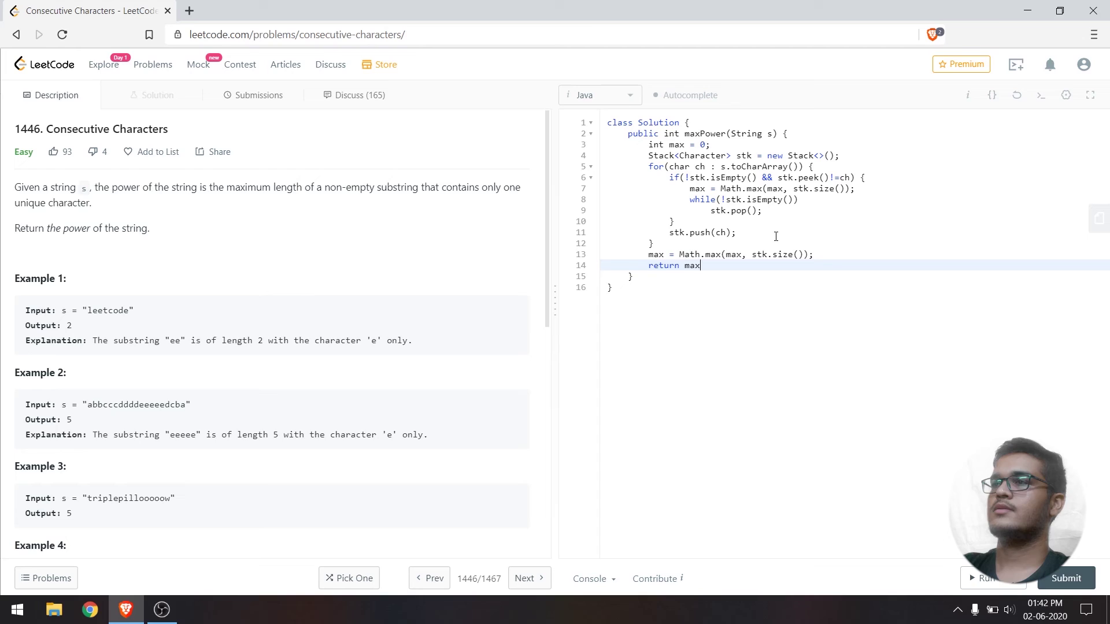
text(;)
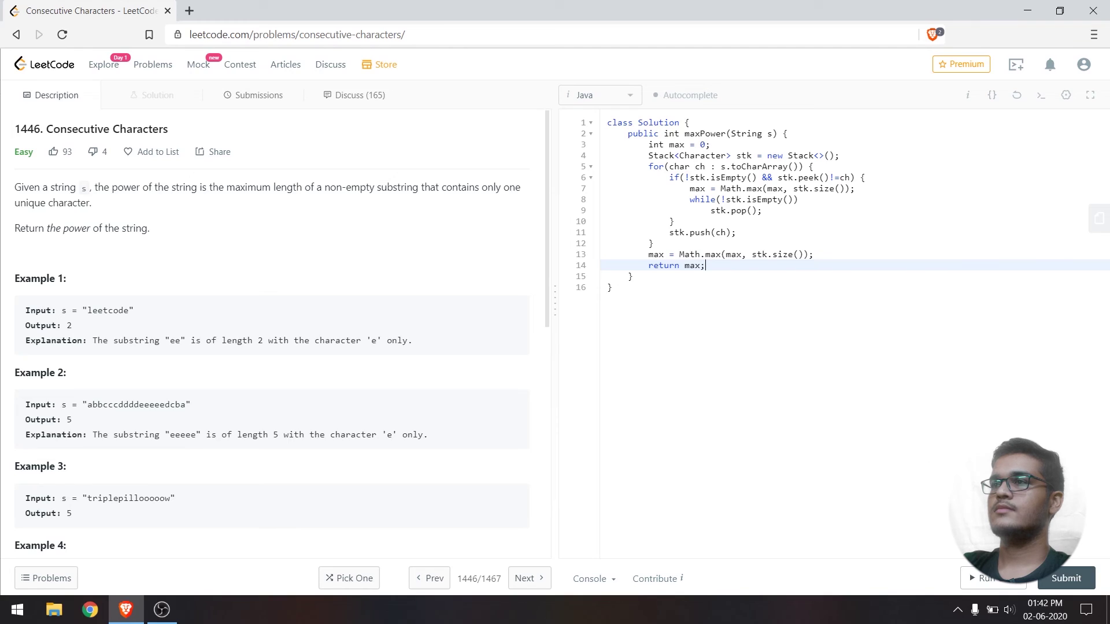
- Run the code, confirm Accepted with output 5, and select the Example 2 input string
click(984, 578)
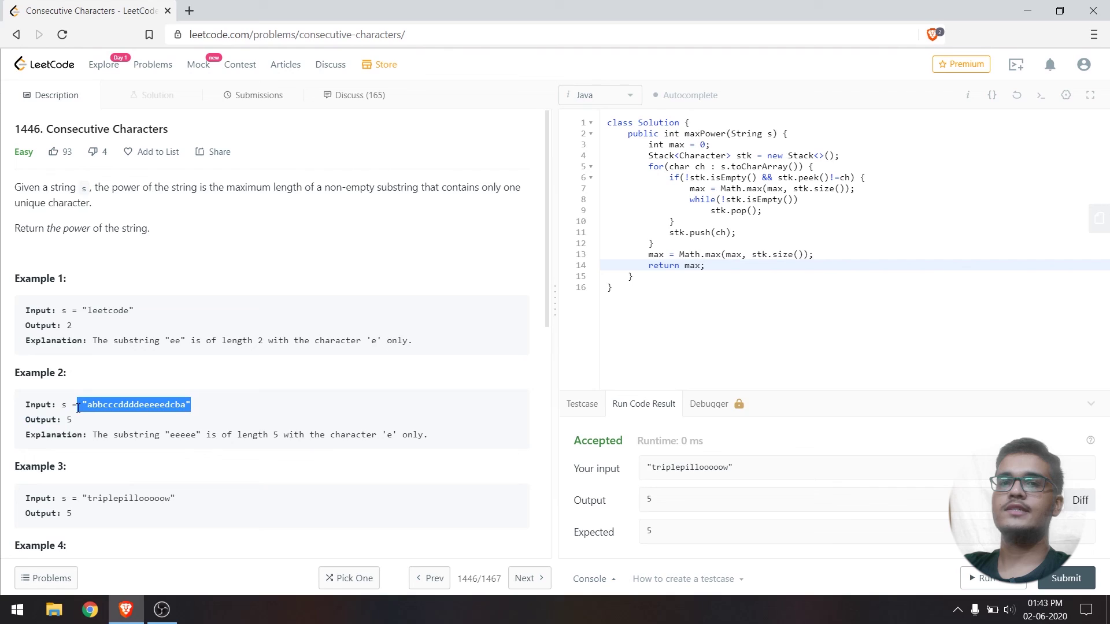
drag(211, 404, 84, 405)
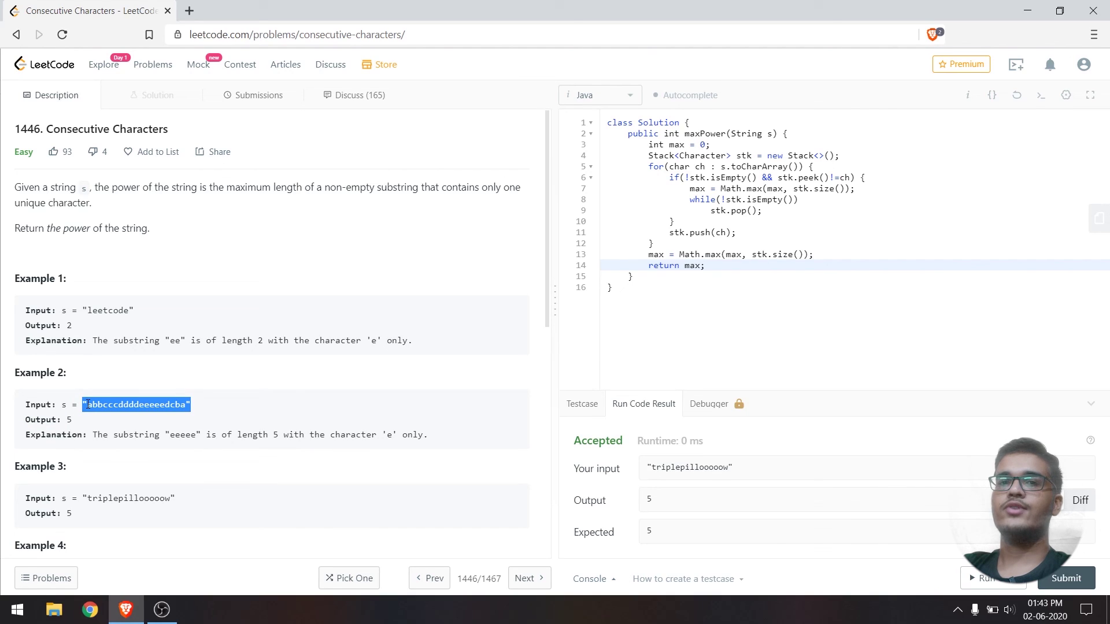
- Send the maxPower solution for judging with the Submit button and Ctrl+Enter
click(782, 234)
key(ctrl+Return)
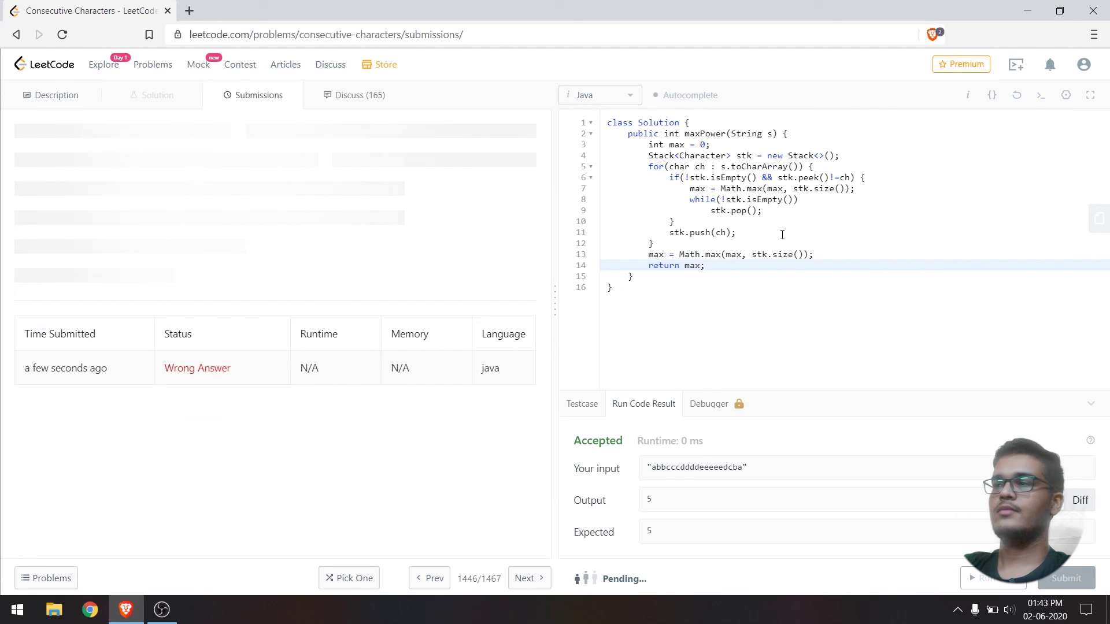